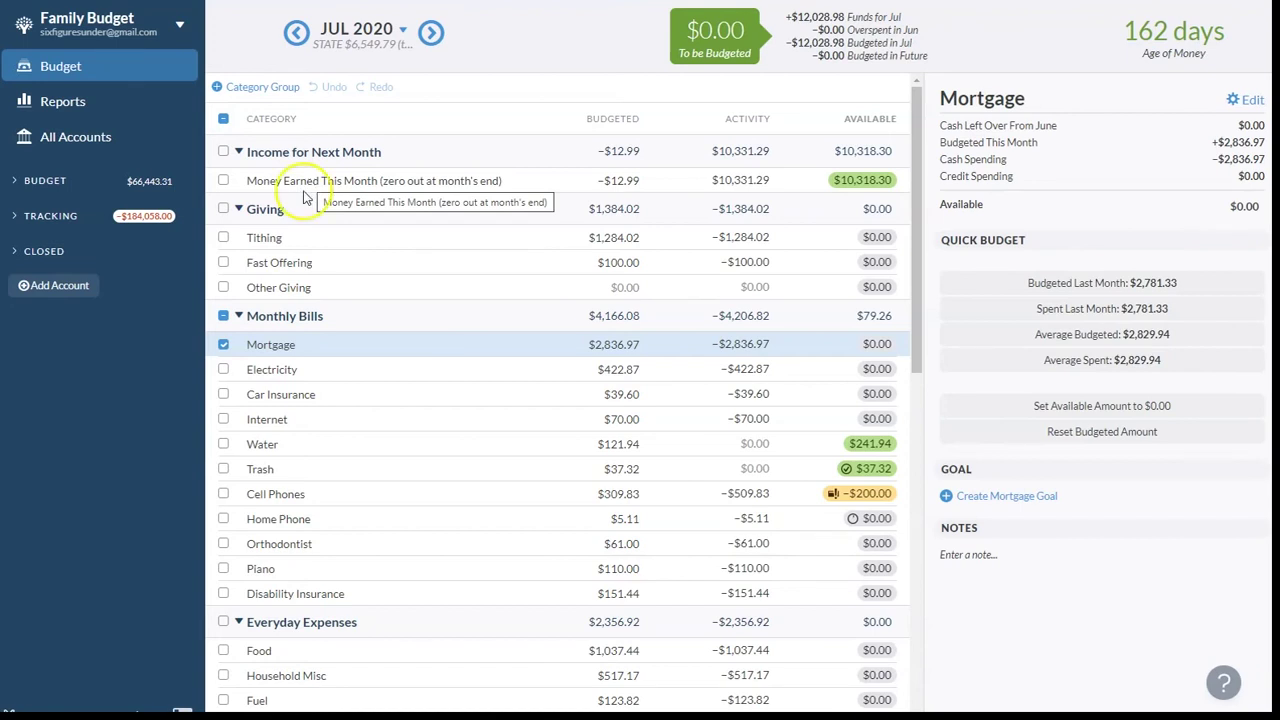
# Examine the July 2020 budget details of the Tithing, Fast Offering, Mortgage and Electricity categories.
pyautogui.click(300, 241)
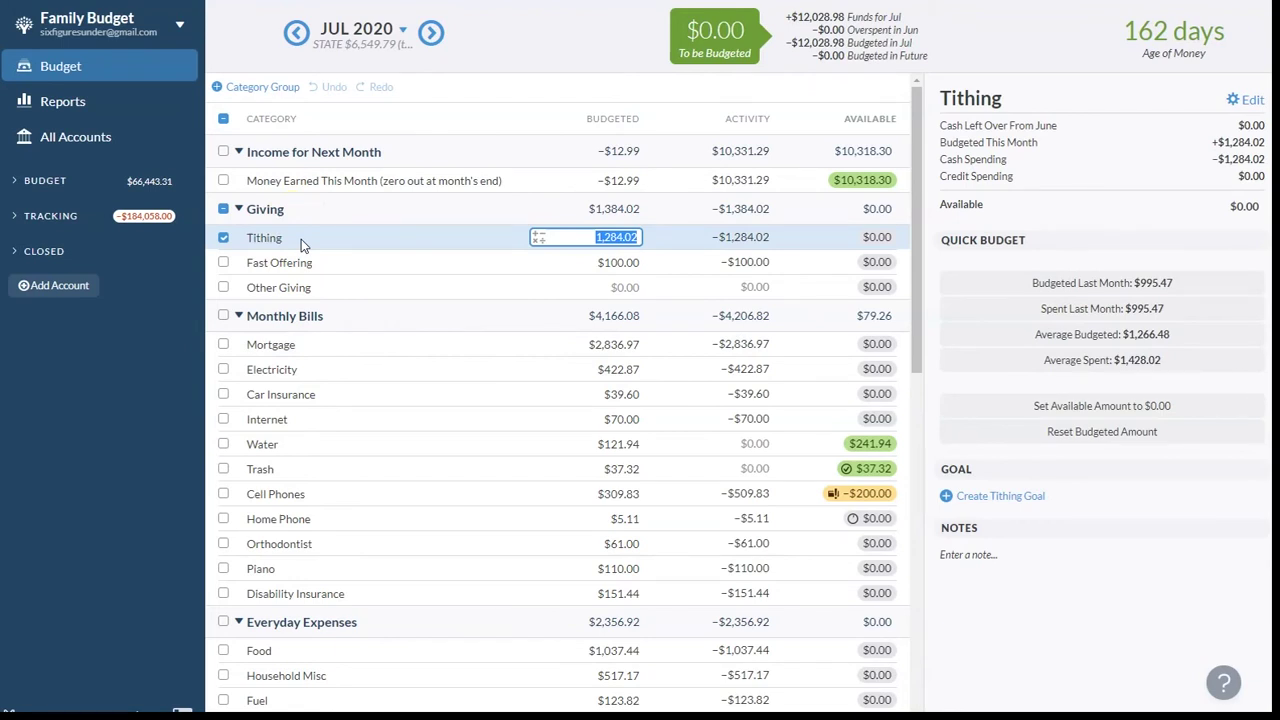
pyautogui.click(388, 266)
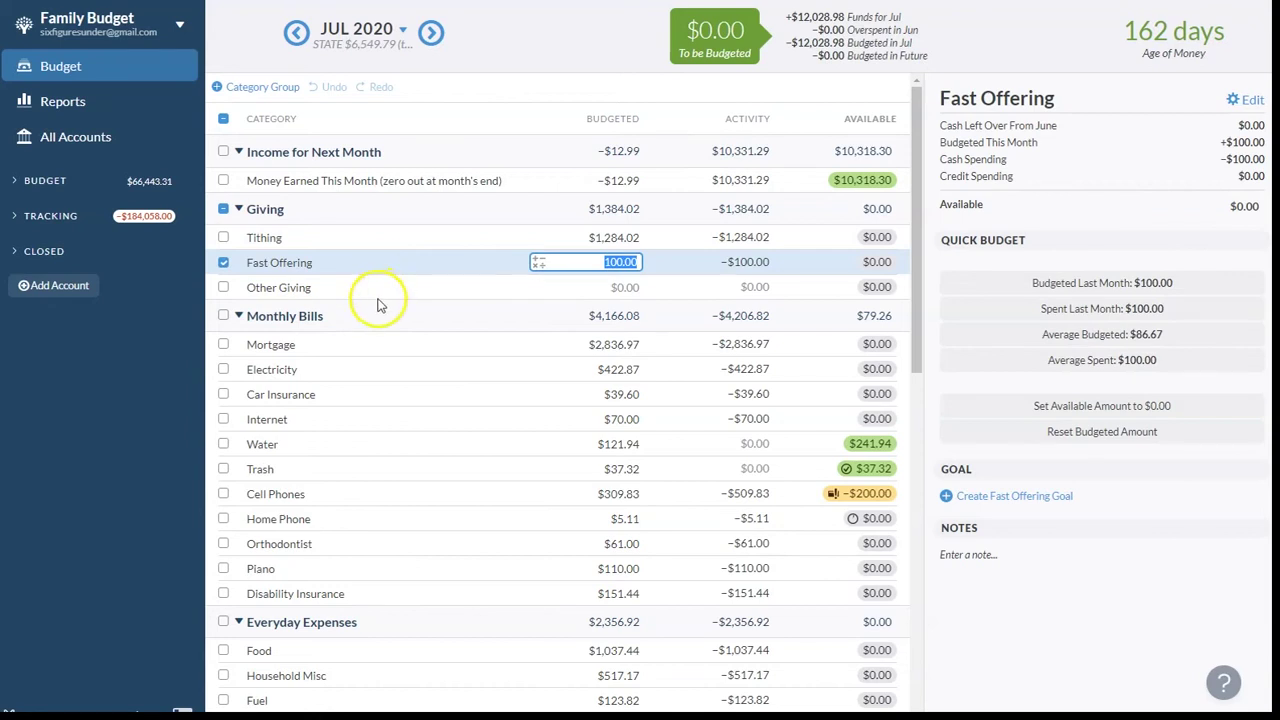
pyautogui.click(360, 347)
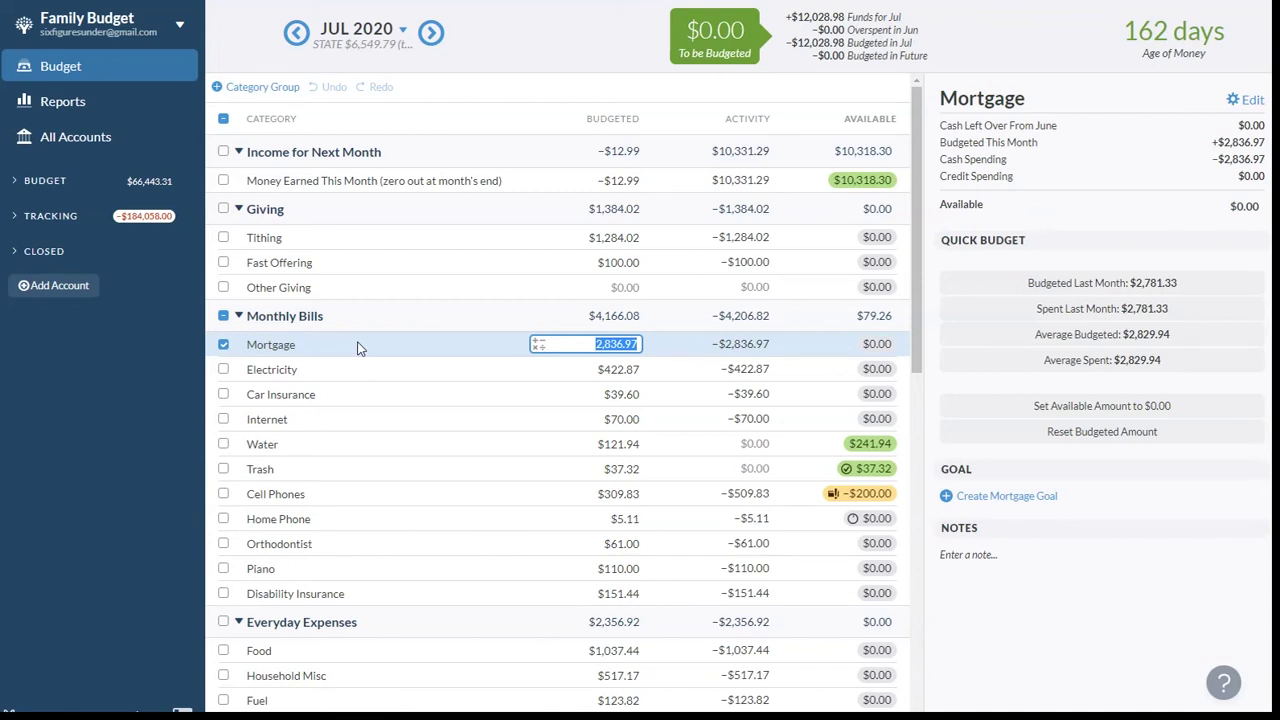
pyautogui.click(368, 356)
pyautogui.click(393, 357)
pyautogui.click(388, 374)
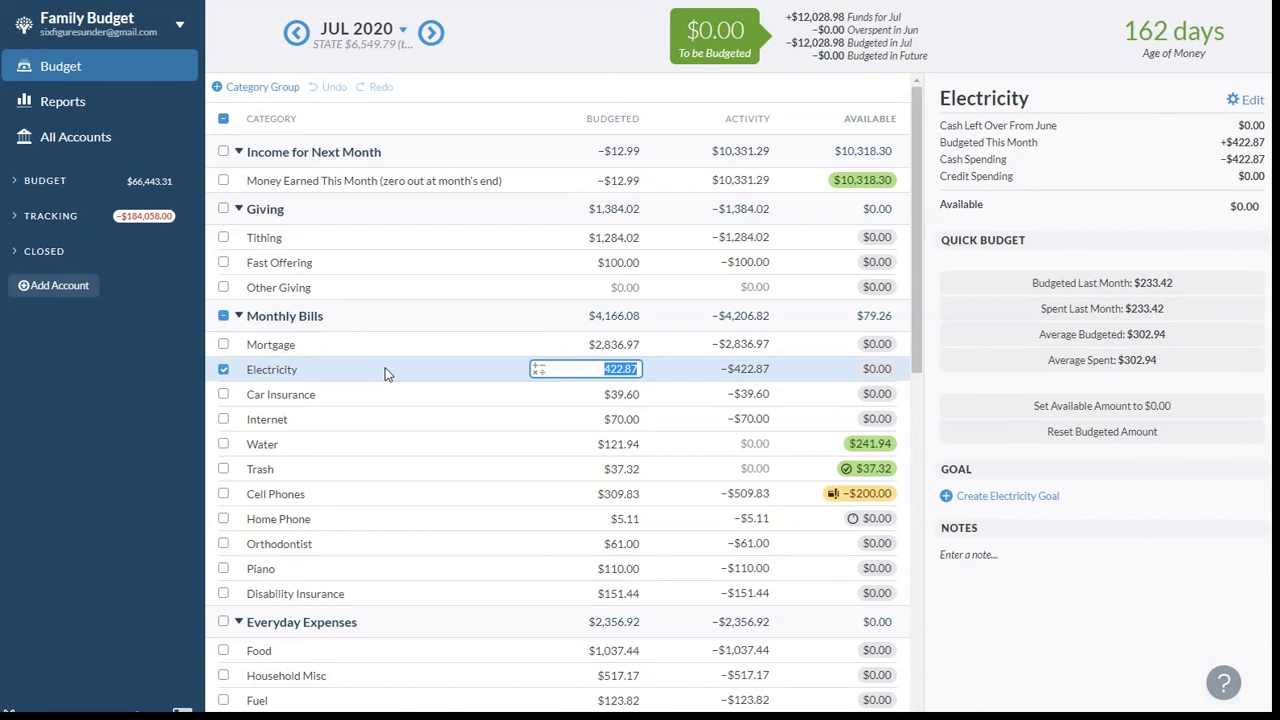
# Examine the budget details of the remaining Monthly Bills categories, from Car Insurance through Disability Insurance.
pyautogui.click(431, 399)
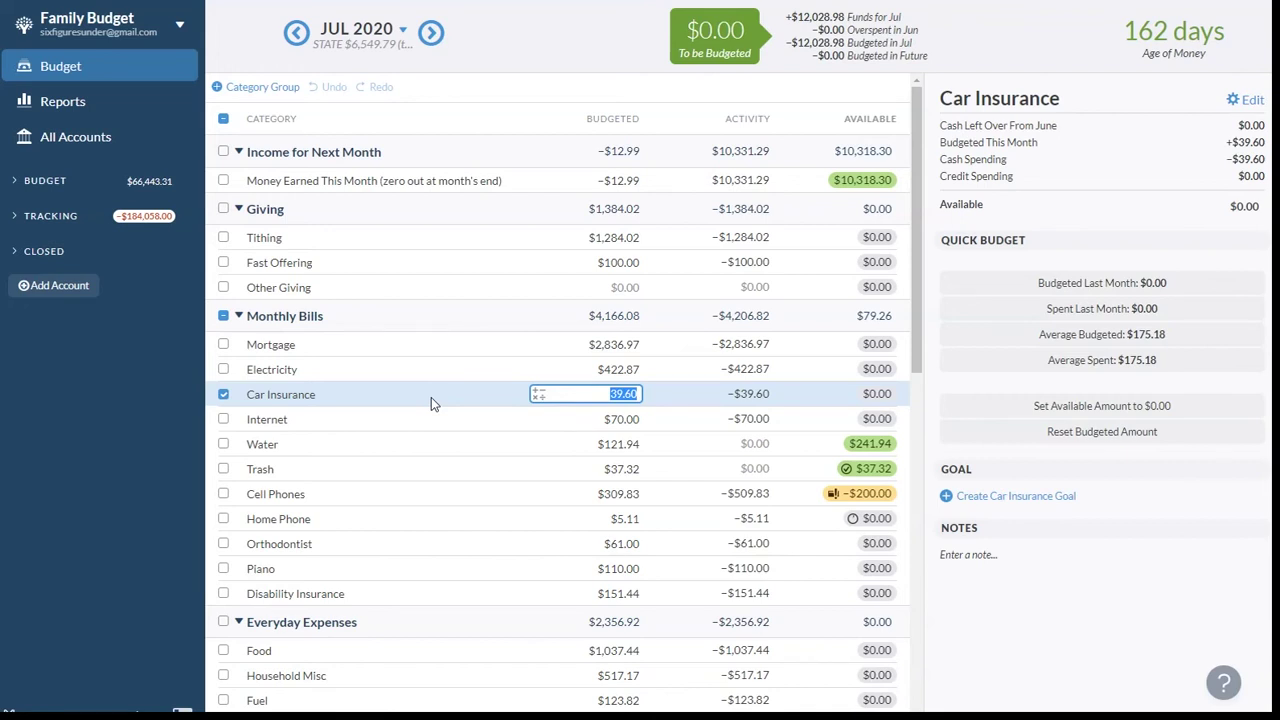
pyautogui.click(443, 423)
pyautogui.click(445, 443)
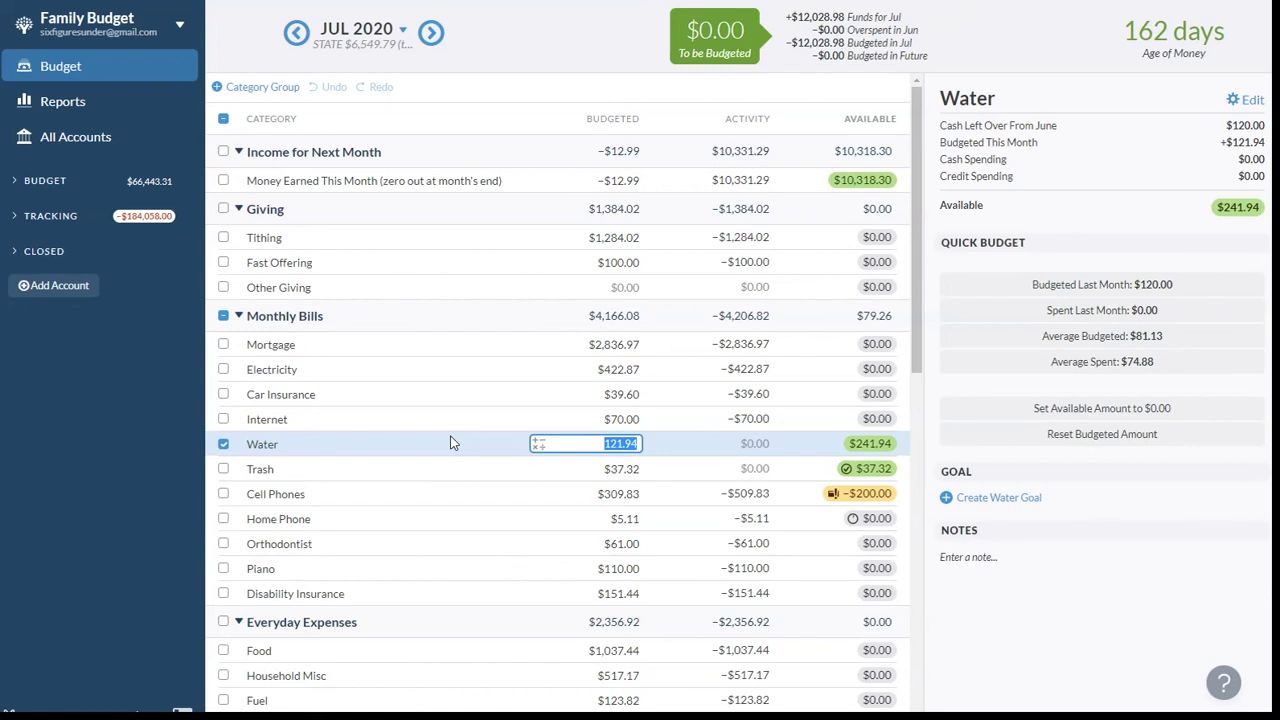
pyautogui.click(451, 471)
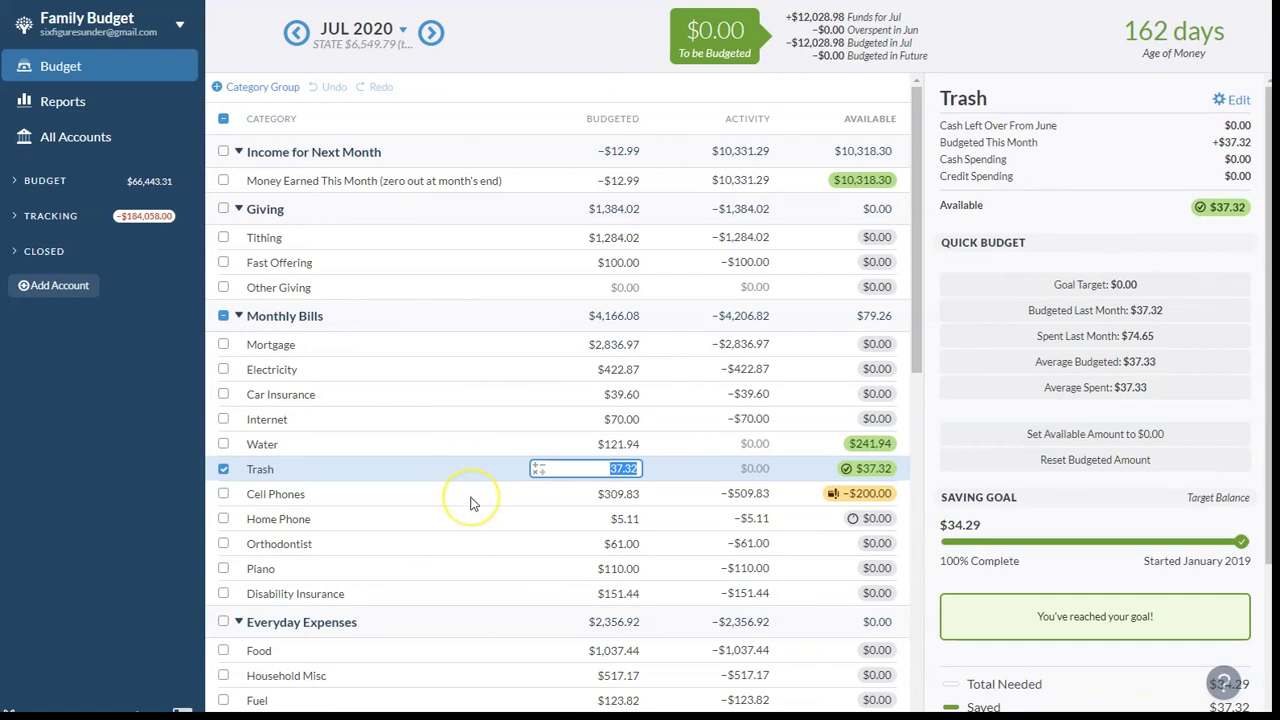
pyautogui.click(471, 500)
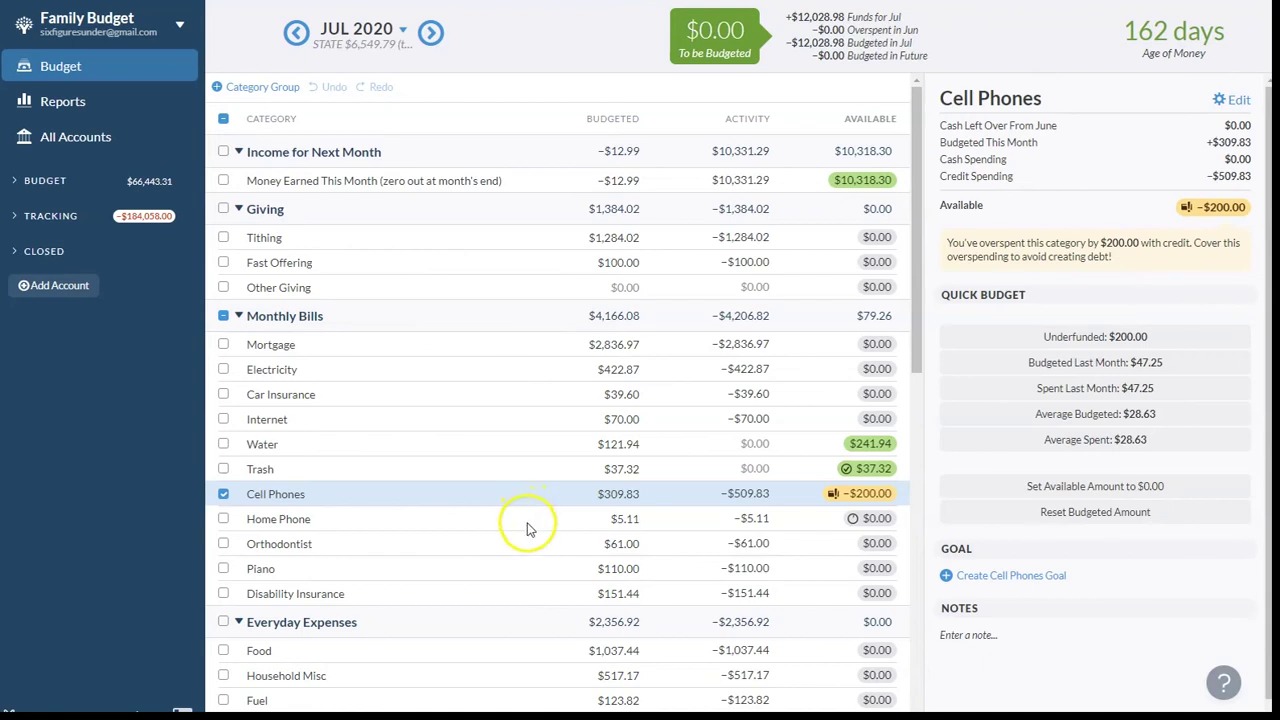
pyautogui.click(521, 518)
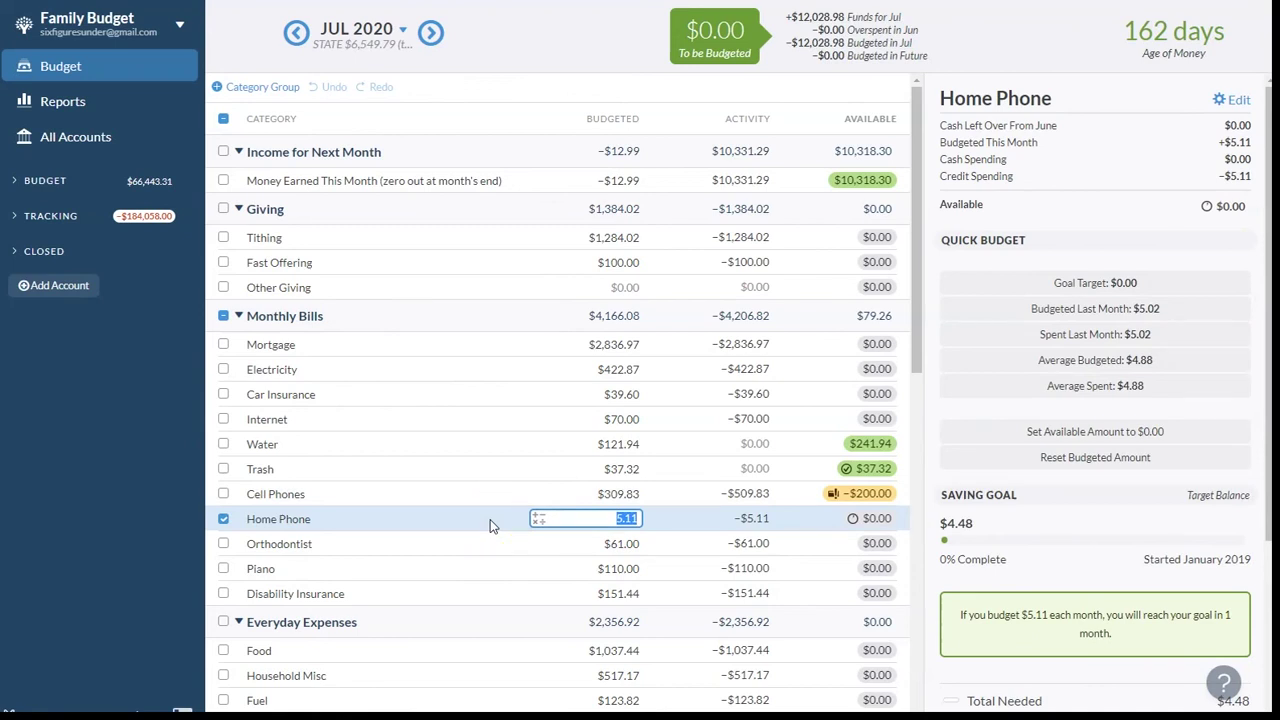
pyautogui.click(490, 545)
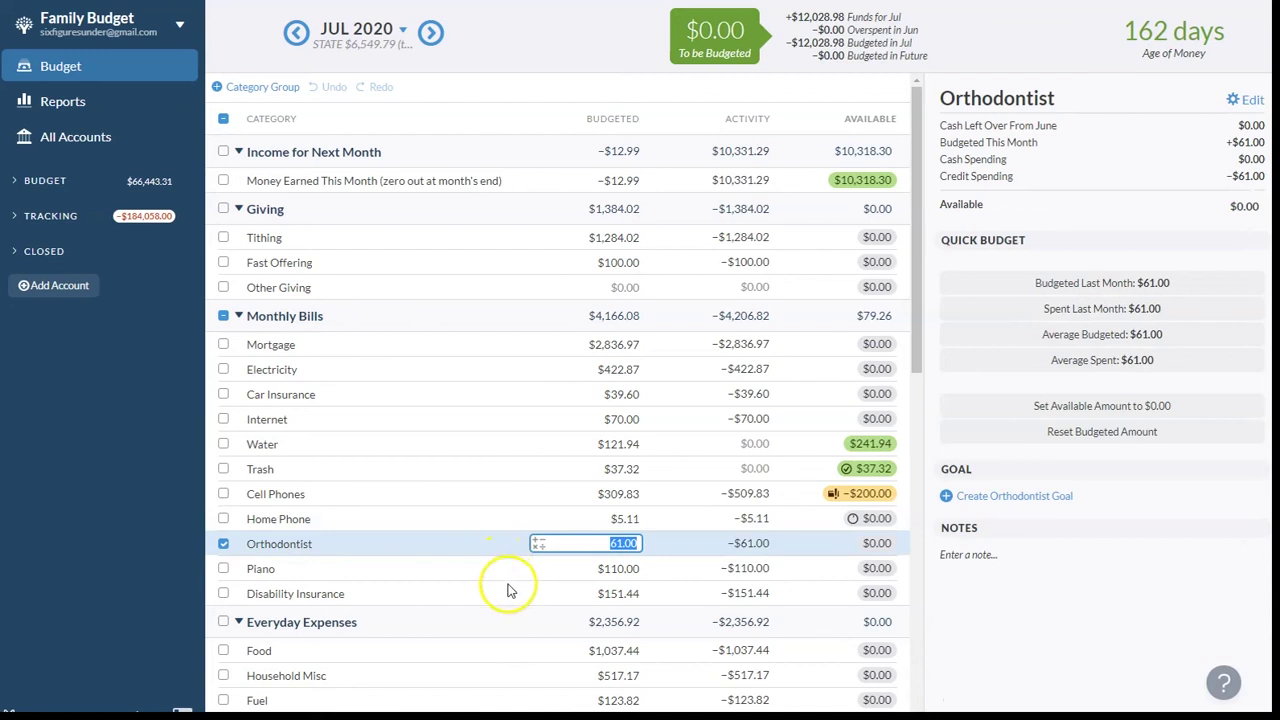
pyautogui.click(498, 571)
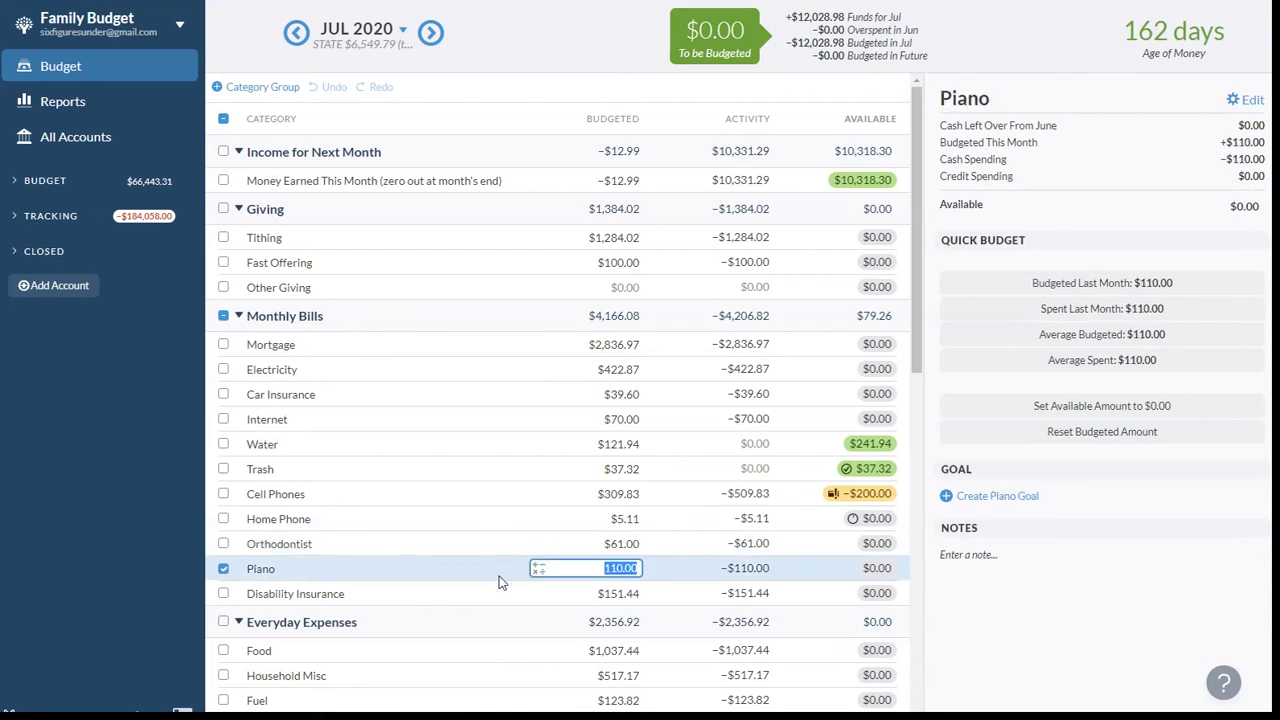
pyautogui.click(497, 603)
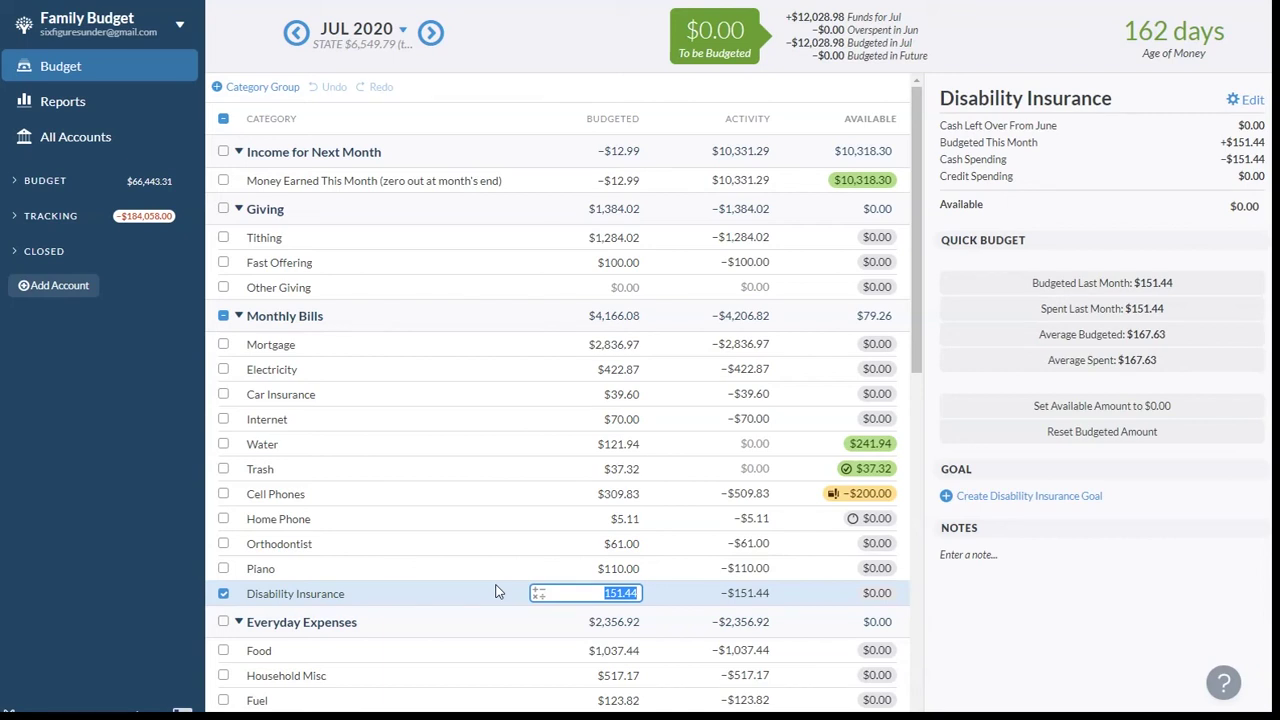
# Examine the budget details of each Everyday Expenses category, from Food through Homeschool.
pyautogui.scroll(-3, 497, 591)
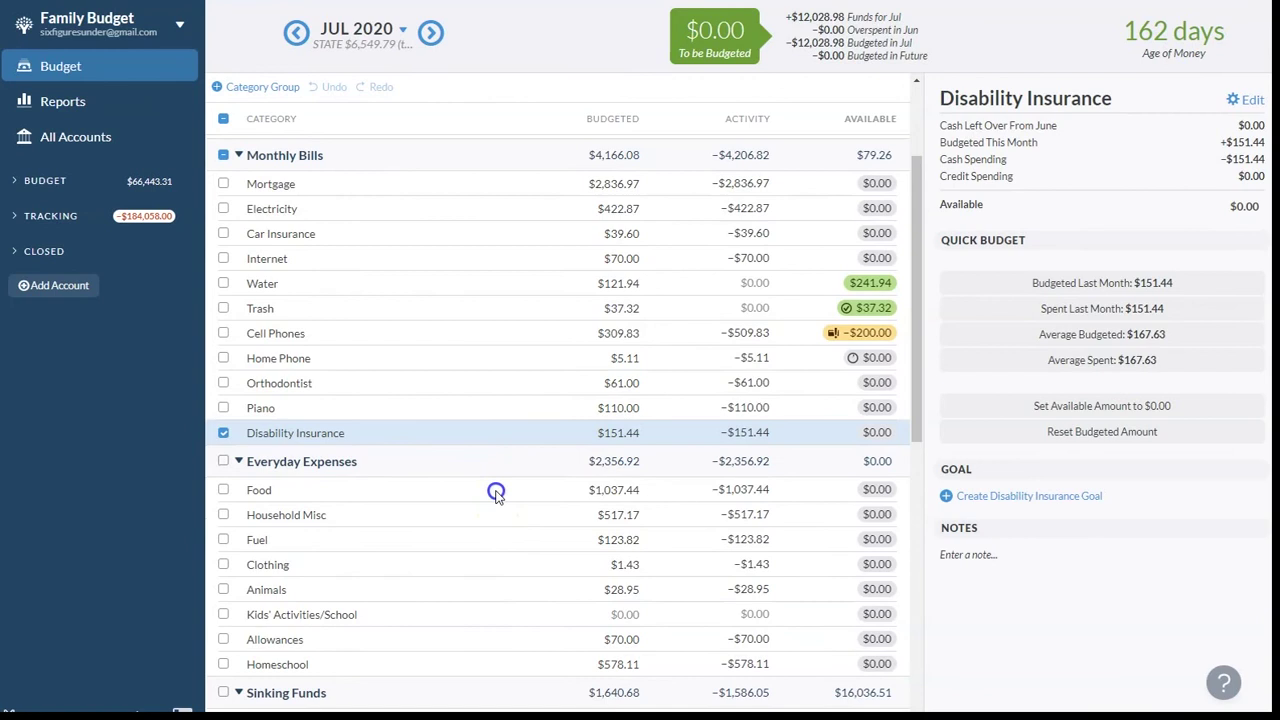
pyautogui.click(497, 490)
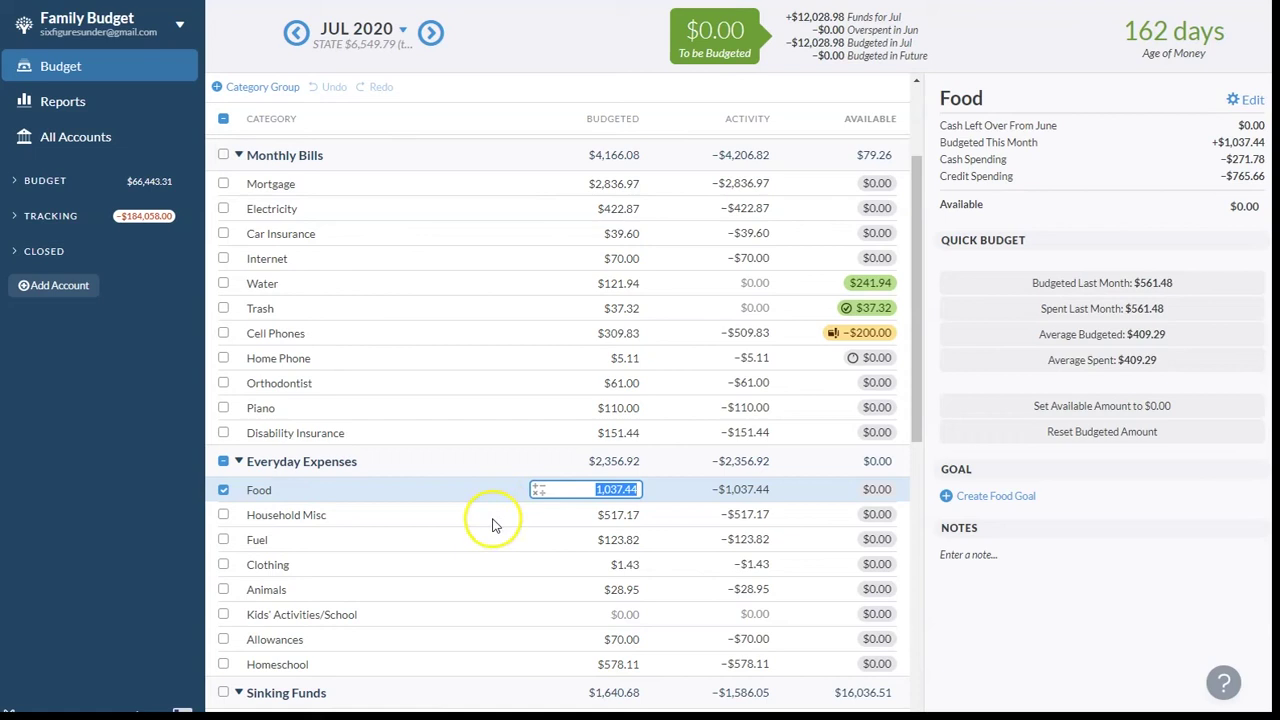
pyautogui.click(495, 520)
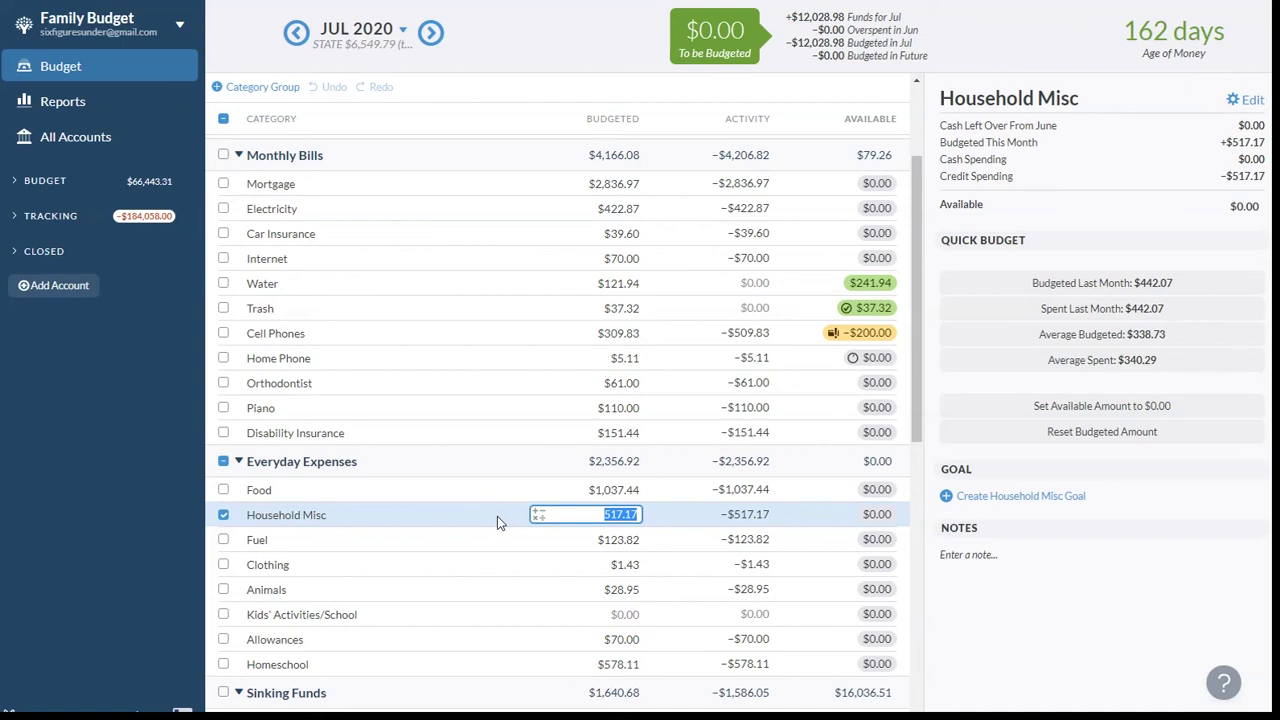
pyautogui.click(529, 543)
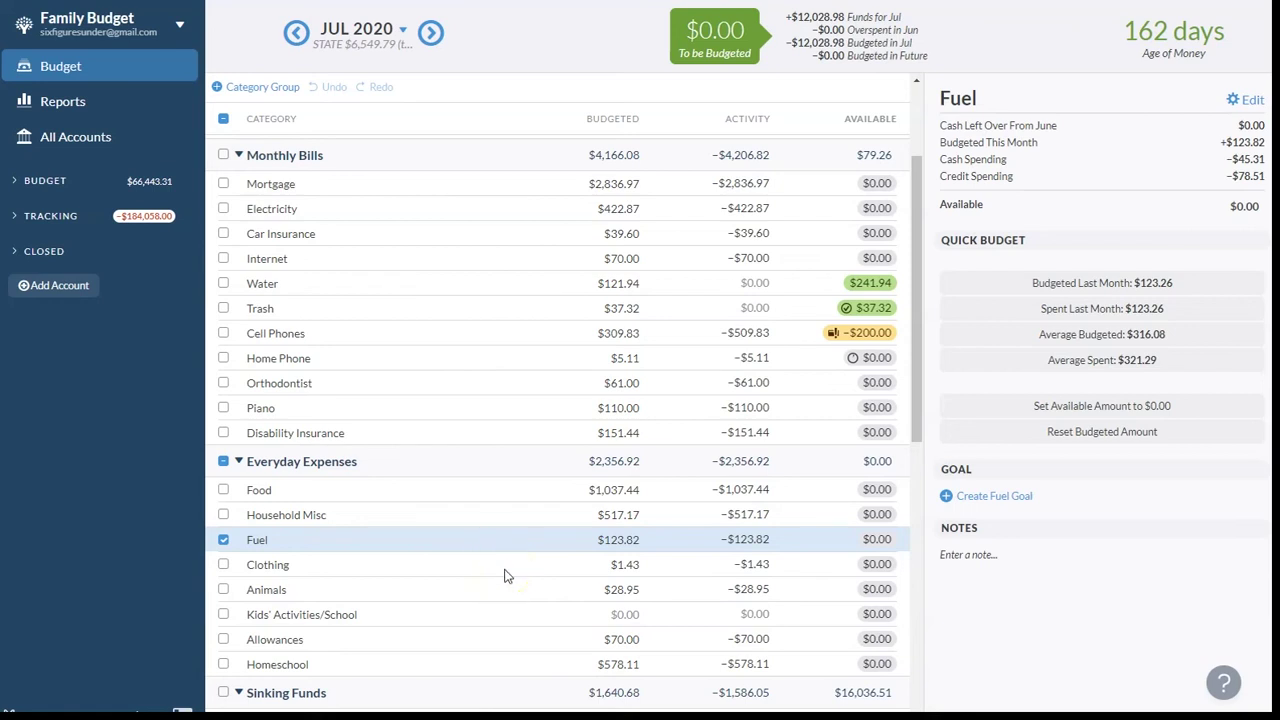
pyautogui.click(506, 569)
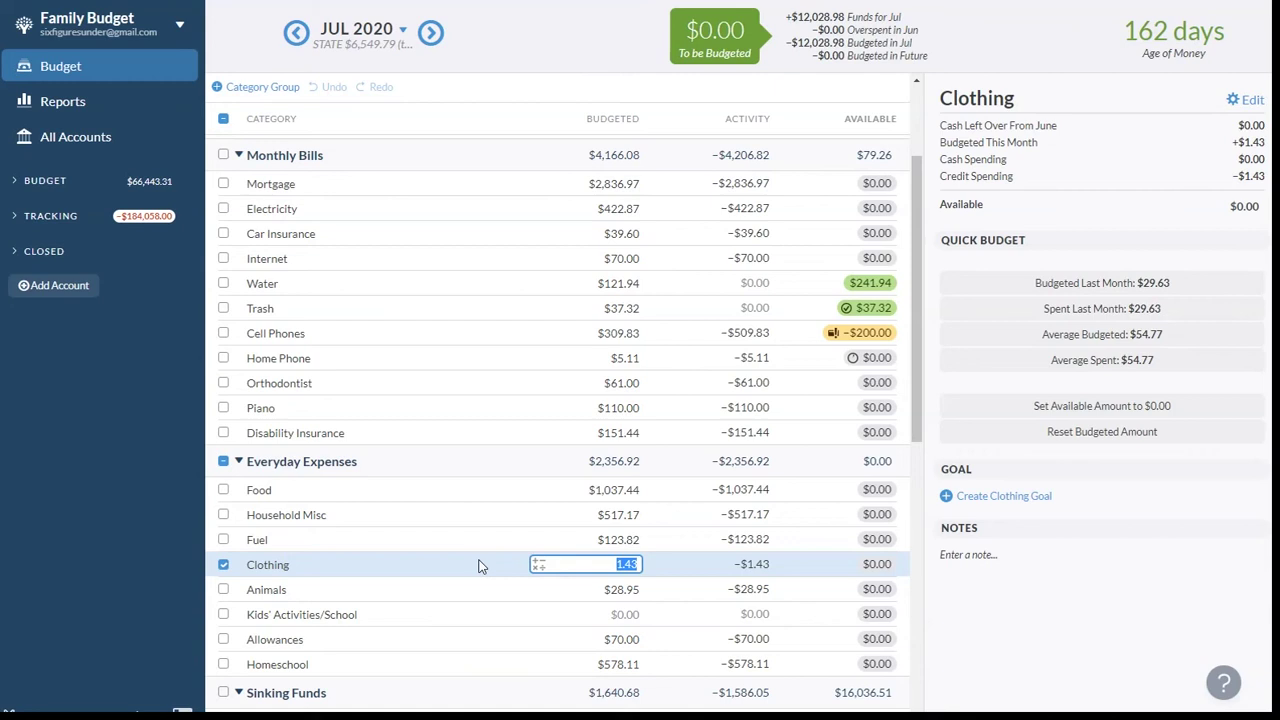
pyautogui.click(493, 593)
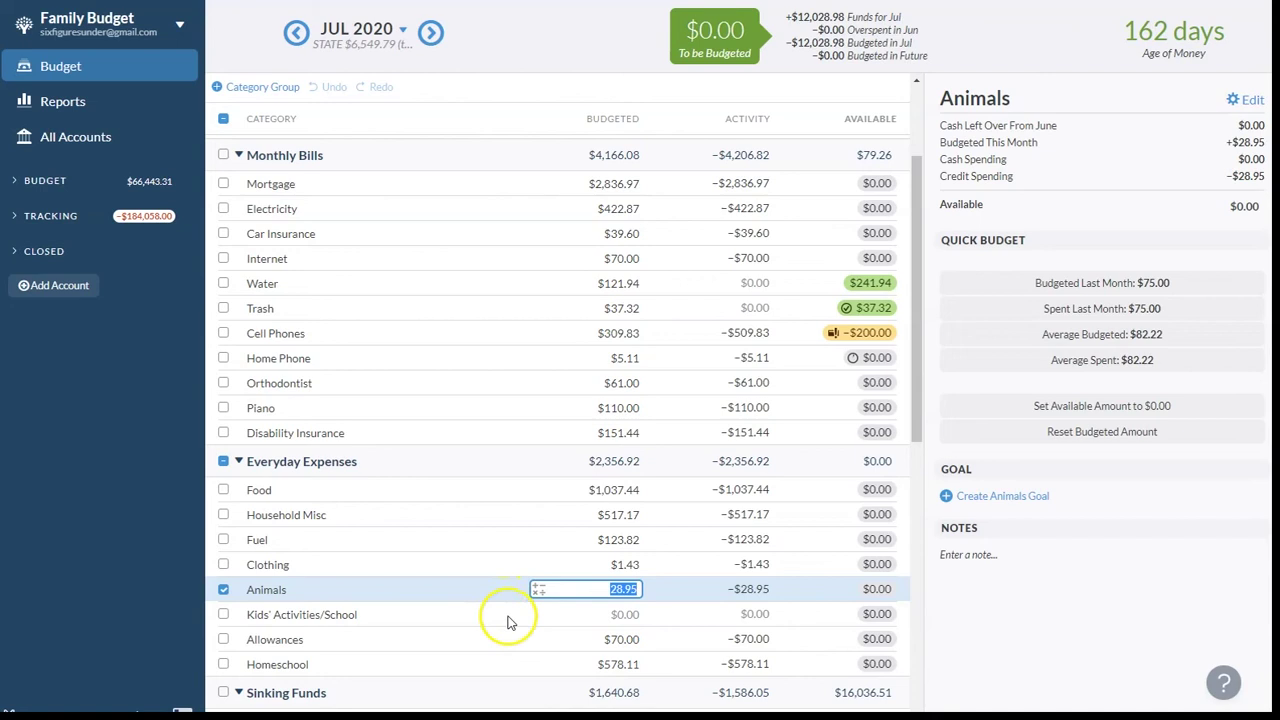
pyautogui.click(500, 614)
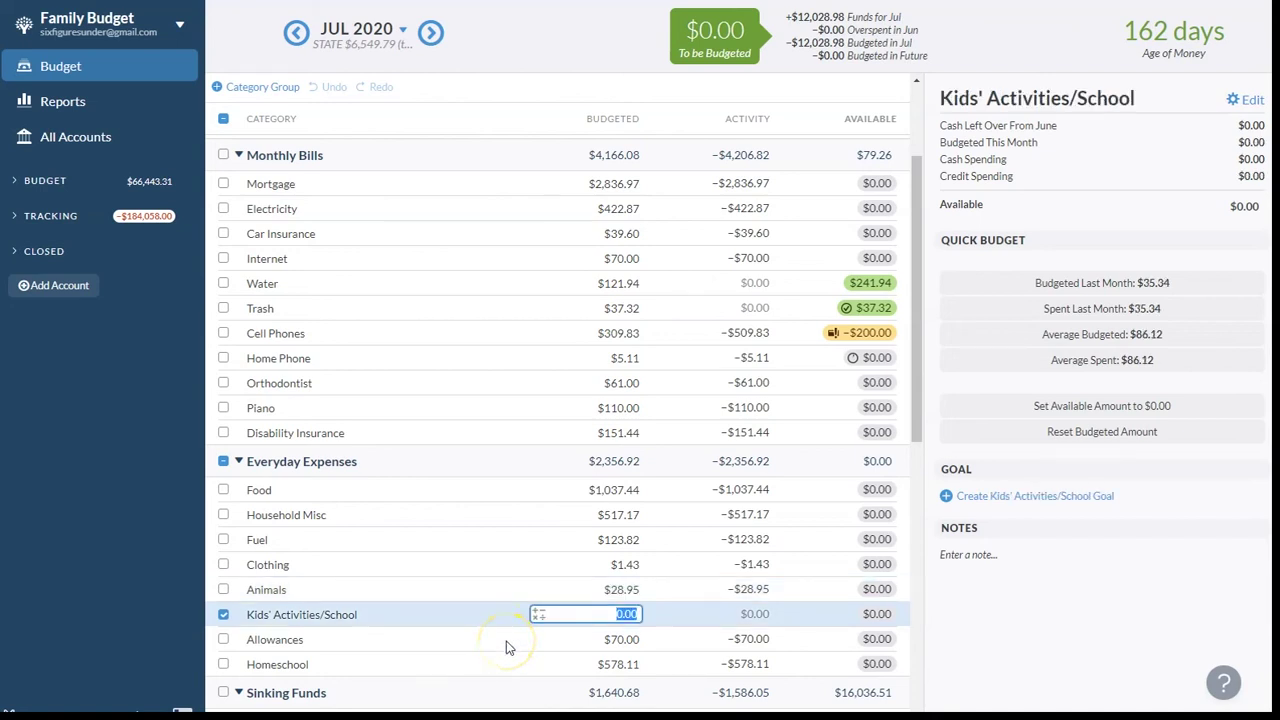
pyautogui.click(506, 646)
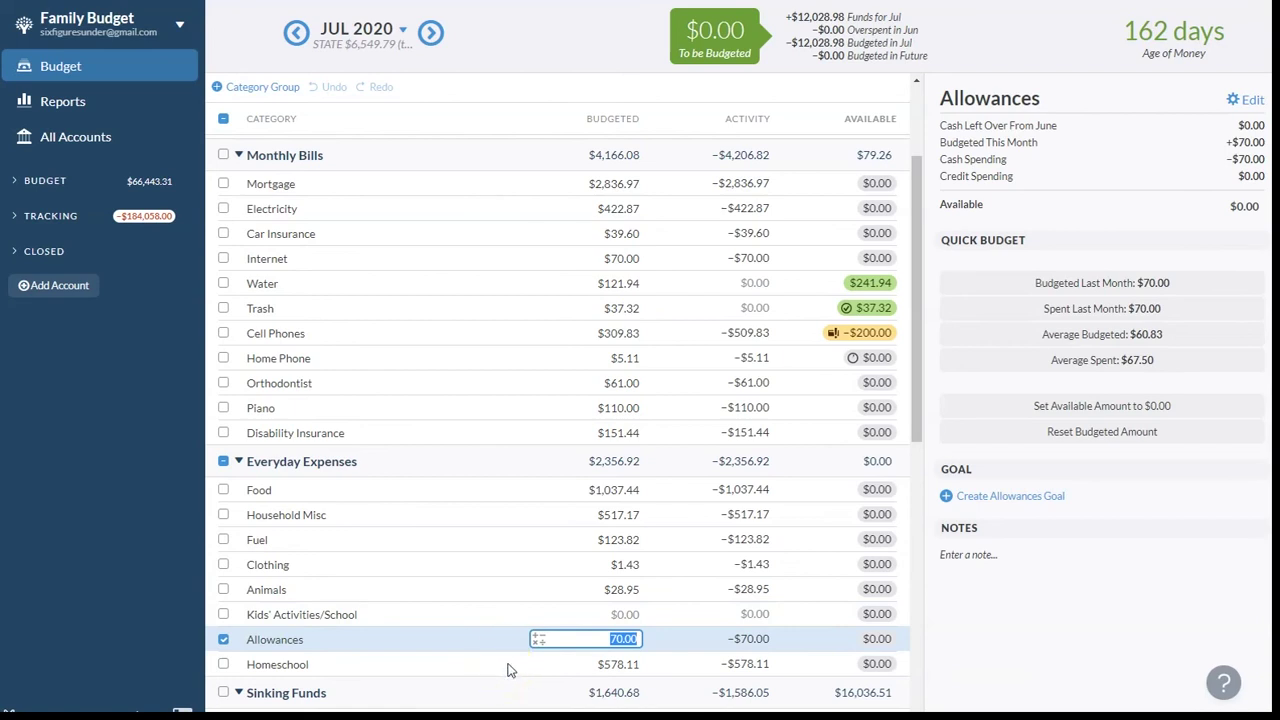
pyautogui.click(507, 665)
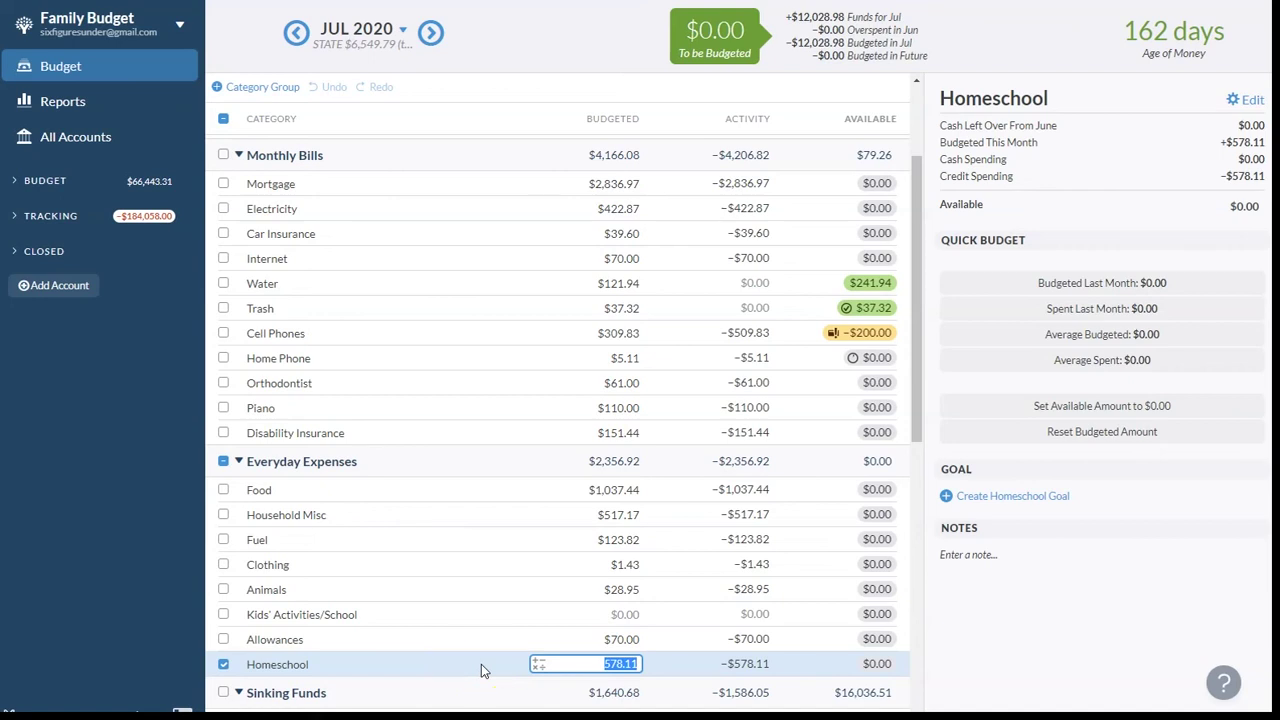
# Examine the budget details of the Sinking Funds categories from Medical/Dental through Family Fun Fund.
pyautogui.scroll(-3, 481, 664)
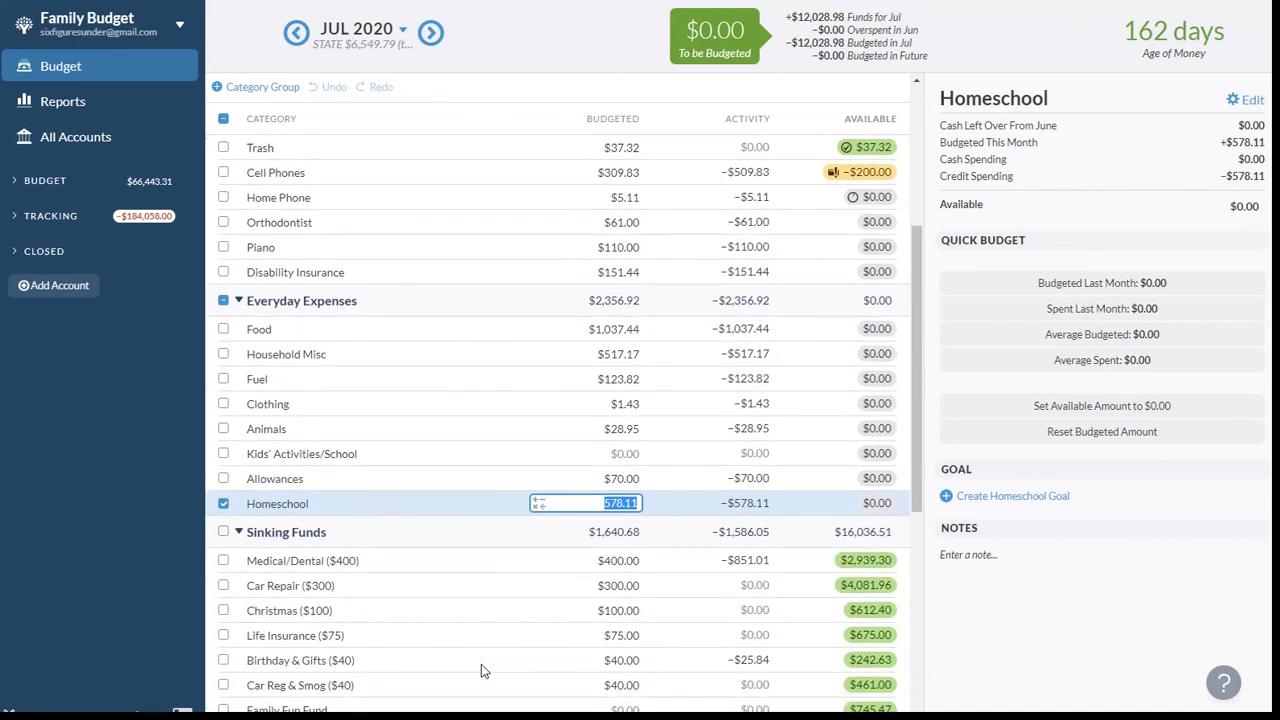
pyautogui.scroll(-1, 481, 664)
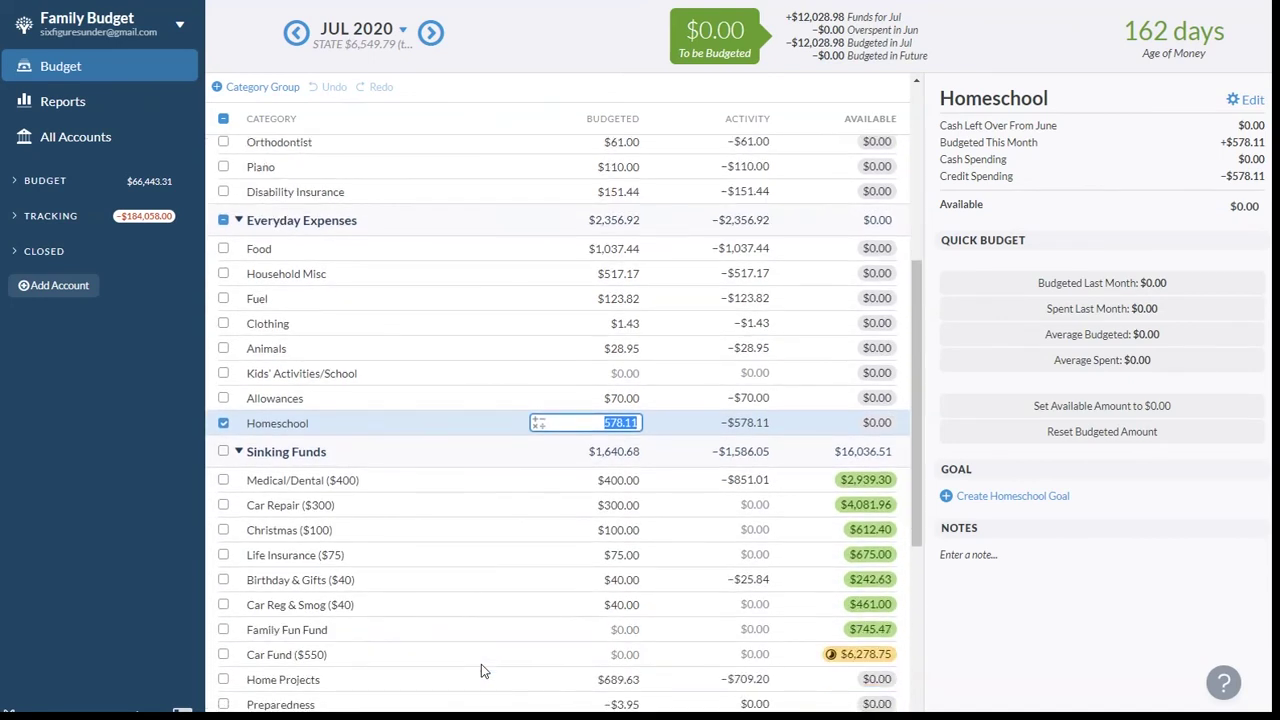
pyautogui.click(439, 487)
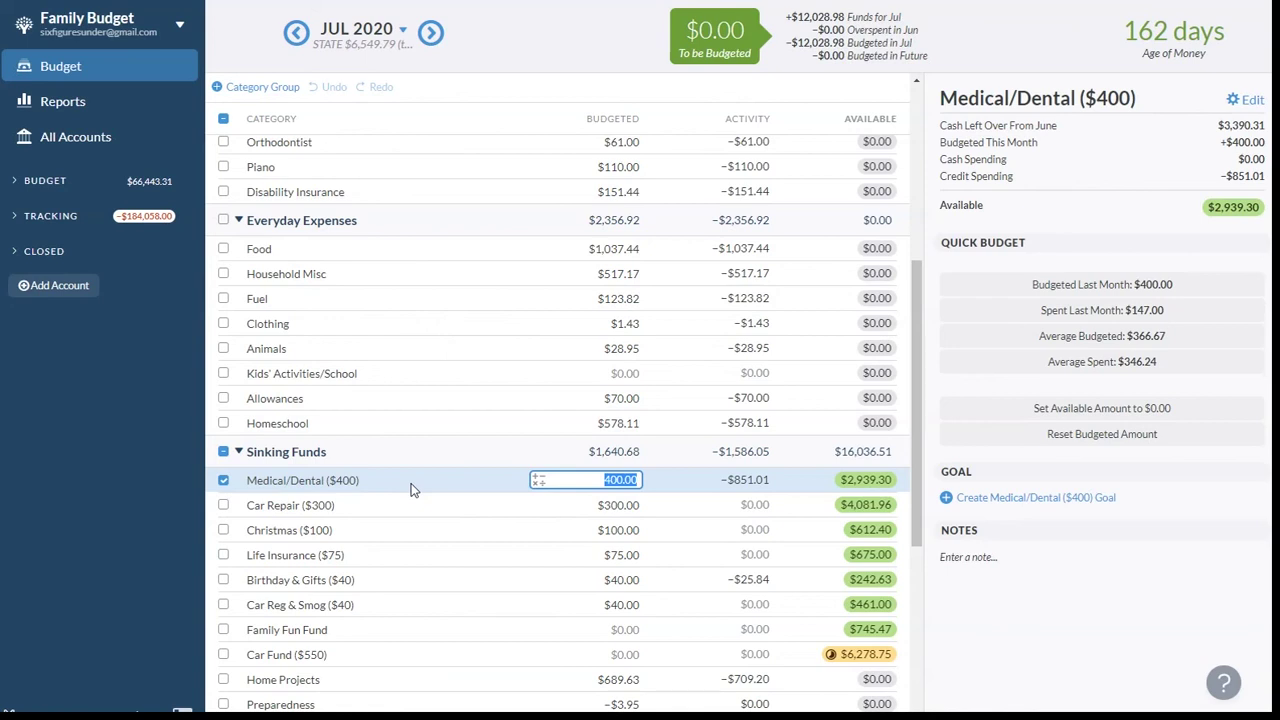
pyautogui.click(434, 506)
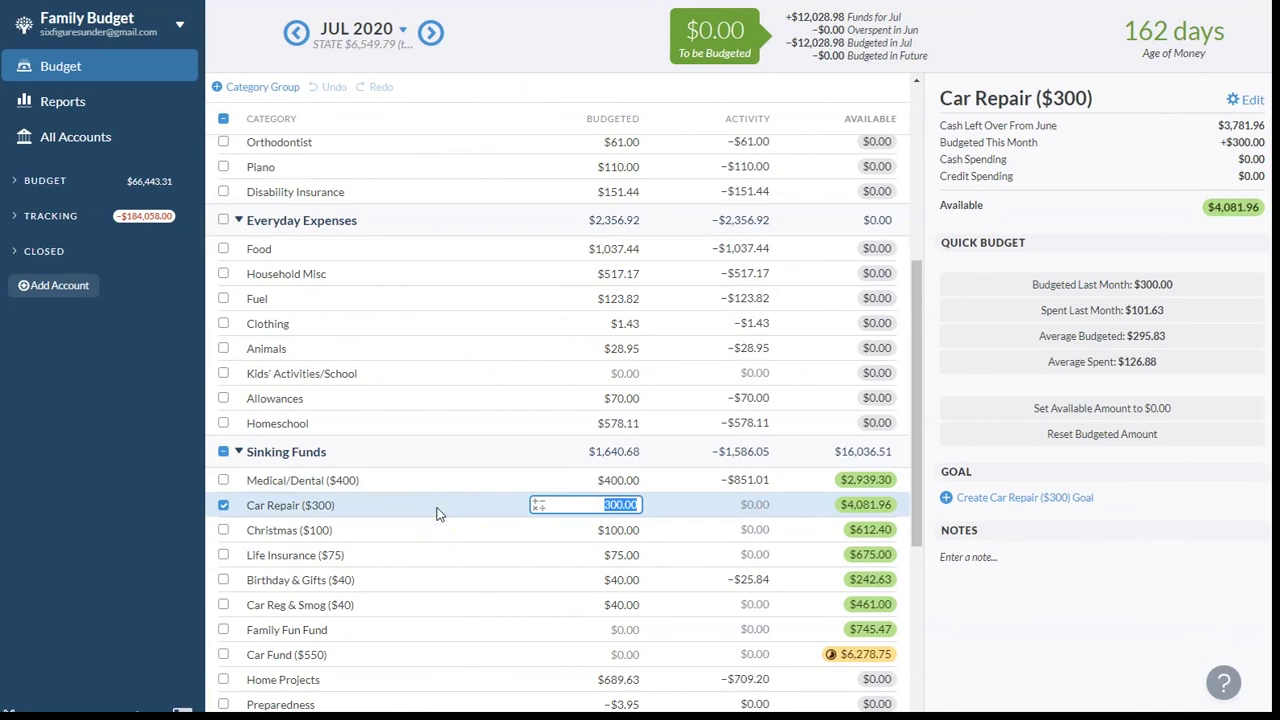
pyautogui.click(444, 526)
pyautogui.click(506, 531)
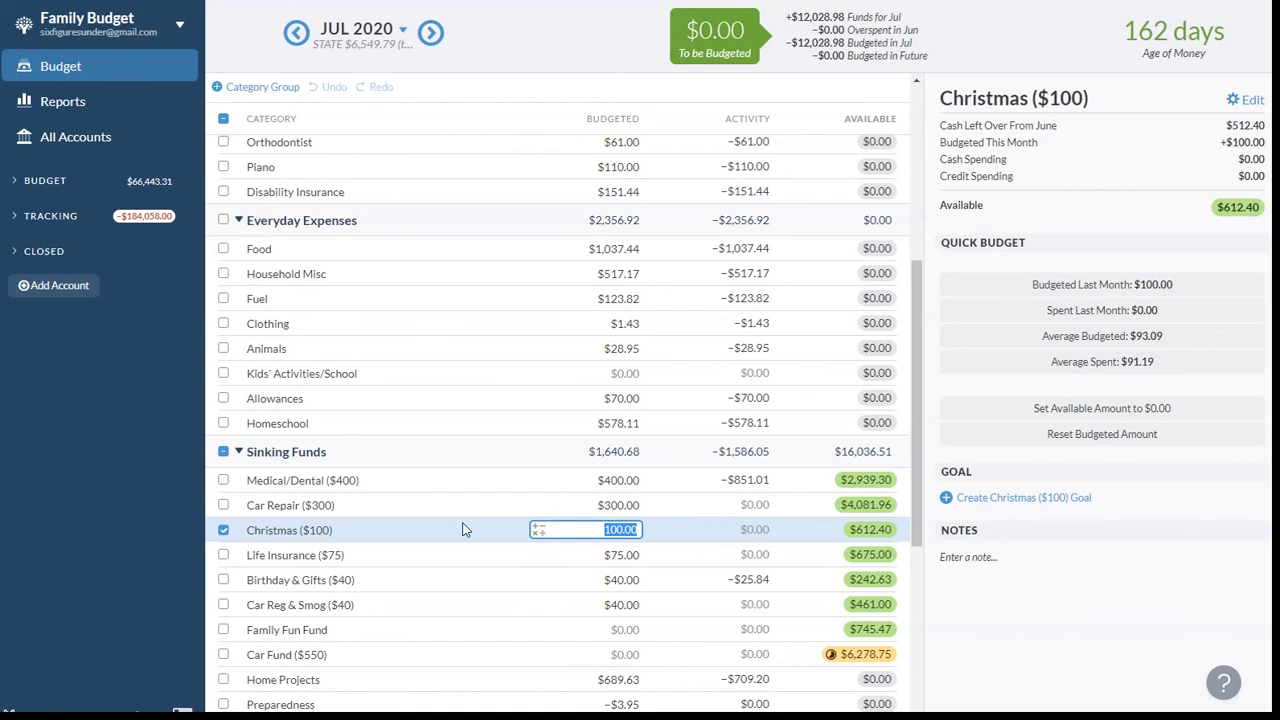
pyautogui.click(463, 531)
pyautogui.click(475, 557)
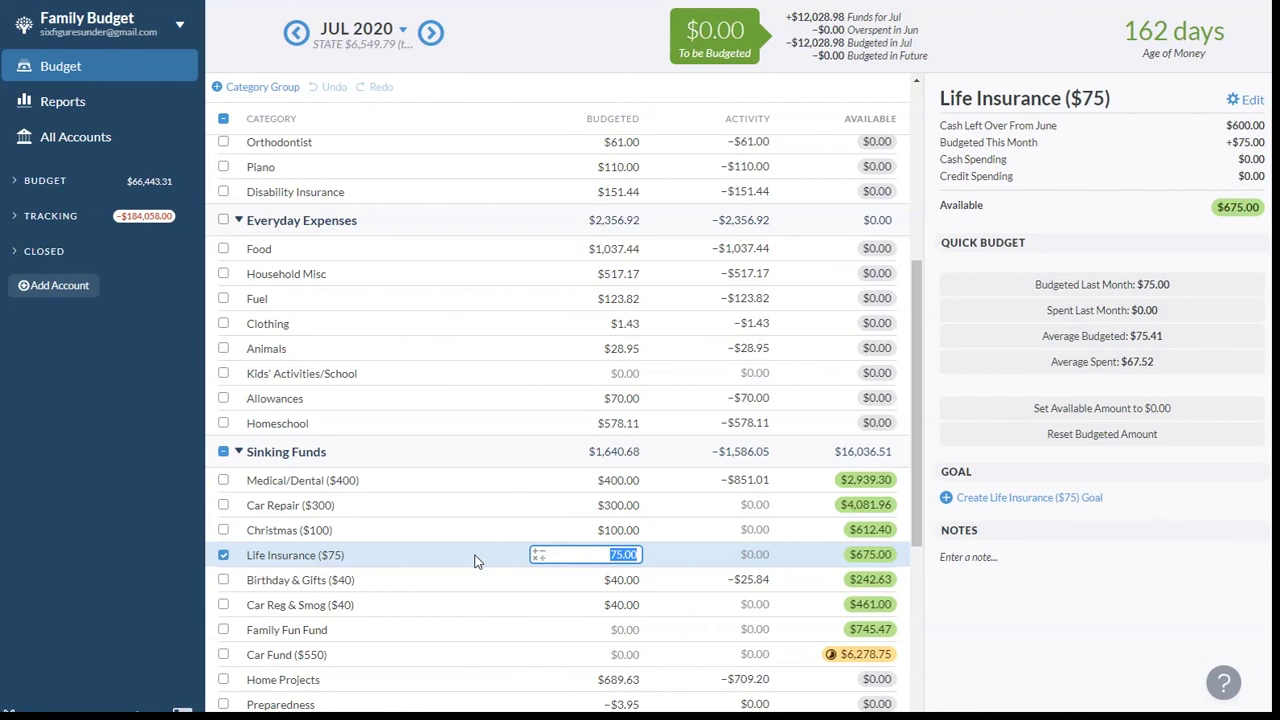
pyautogui.click(480, 580)
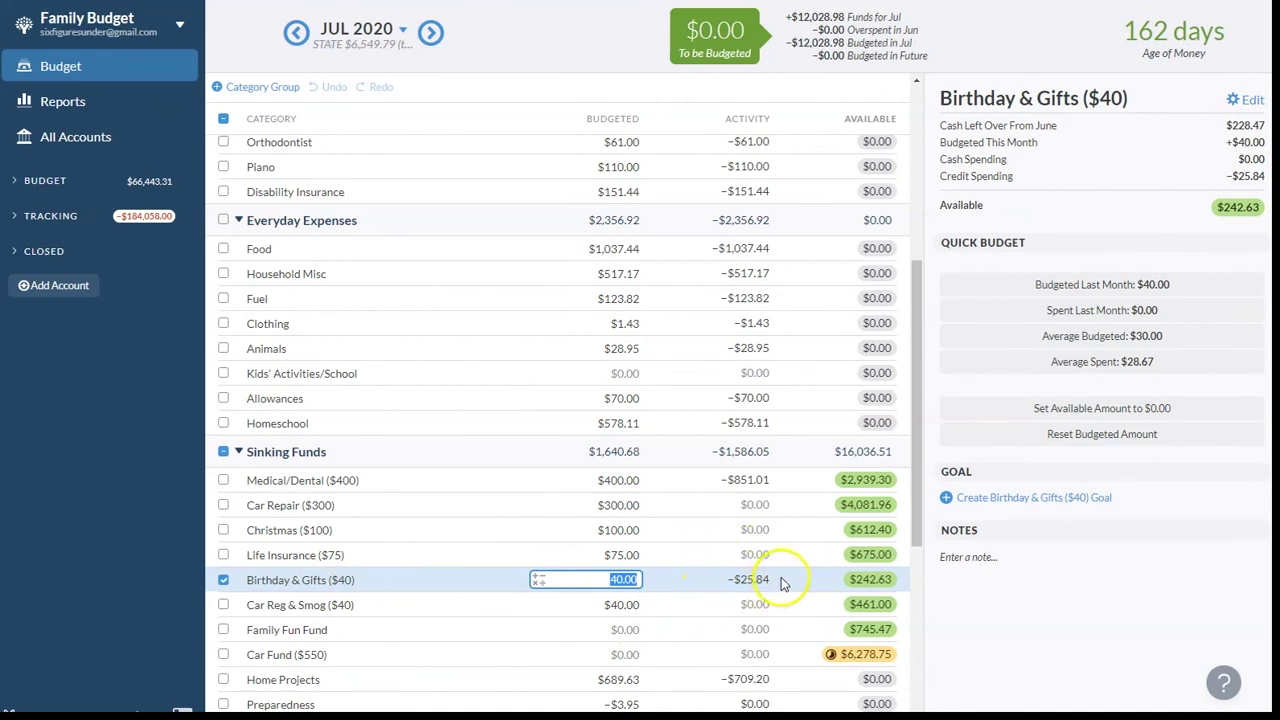
pyautogui.click(465, 608)
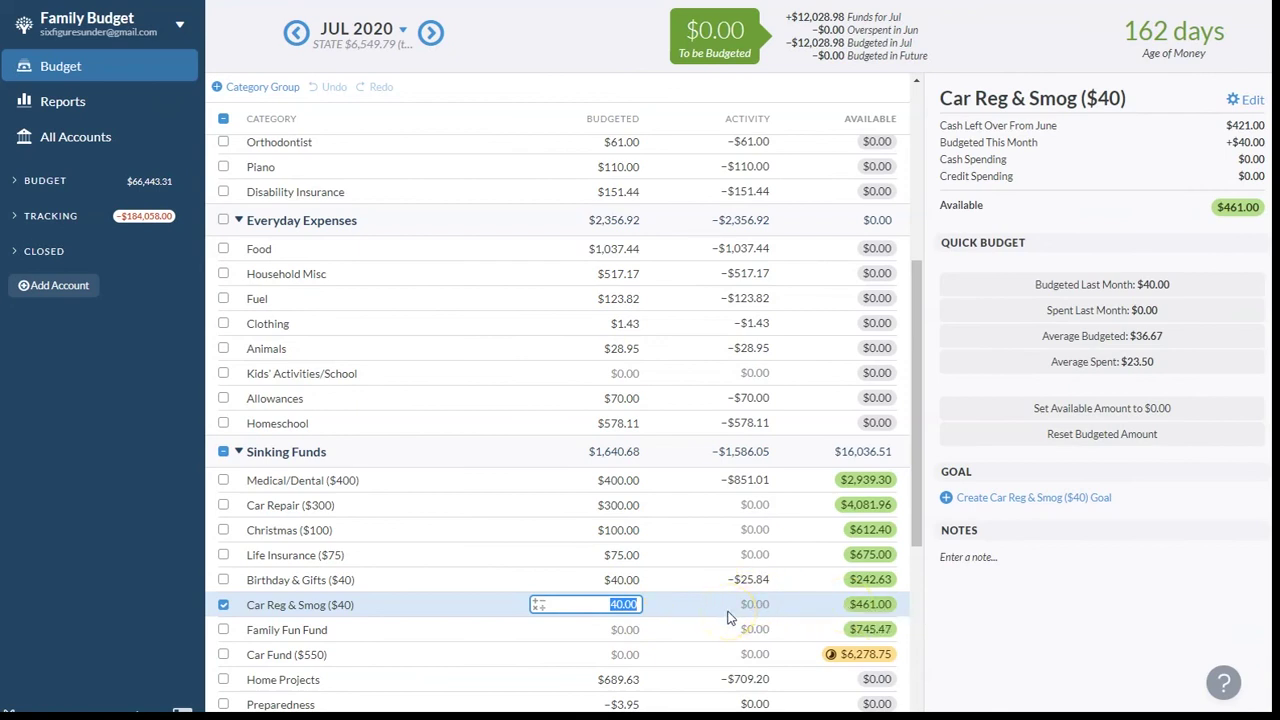
pyautogui.click(483, 638)
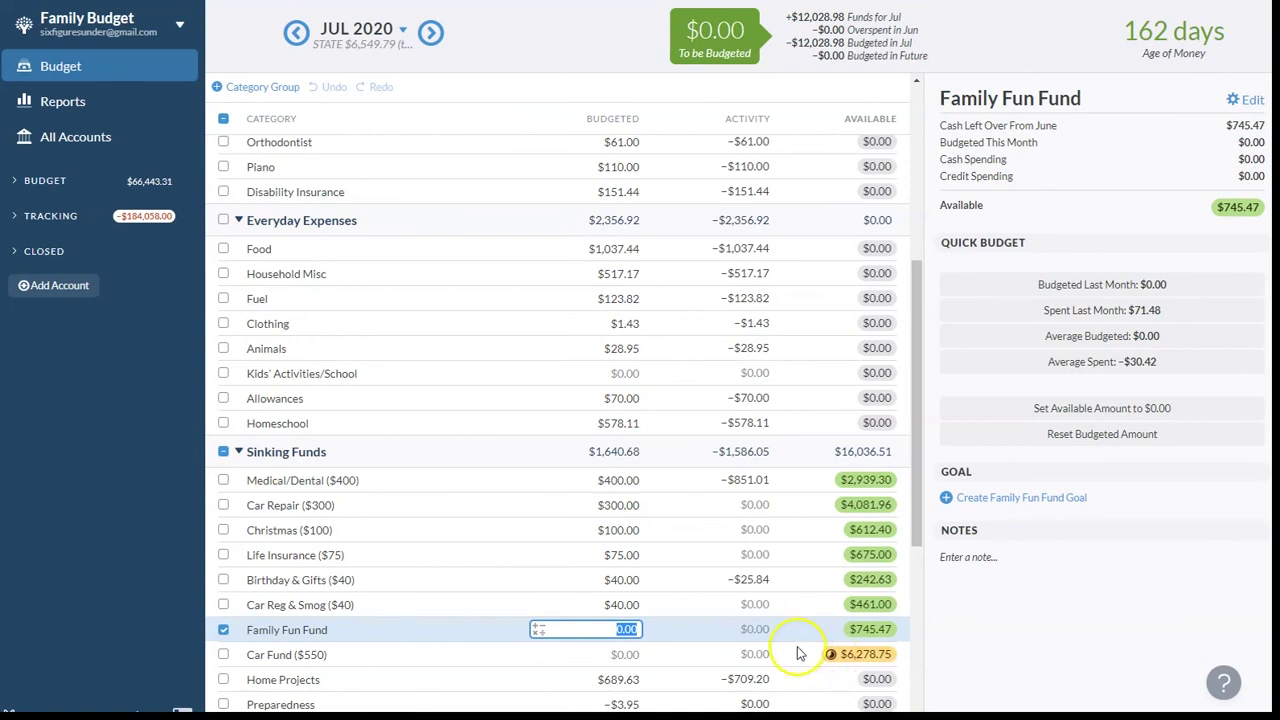
# Examine the budget details of the Car Fund, Home Projects and Preparedness sinking funds.
pyautogui.click(487, 658)
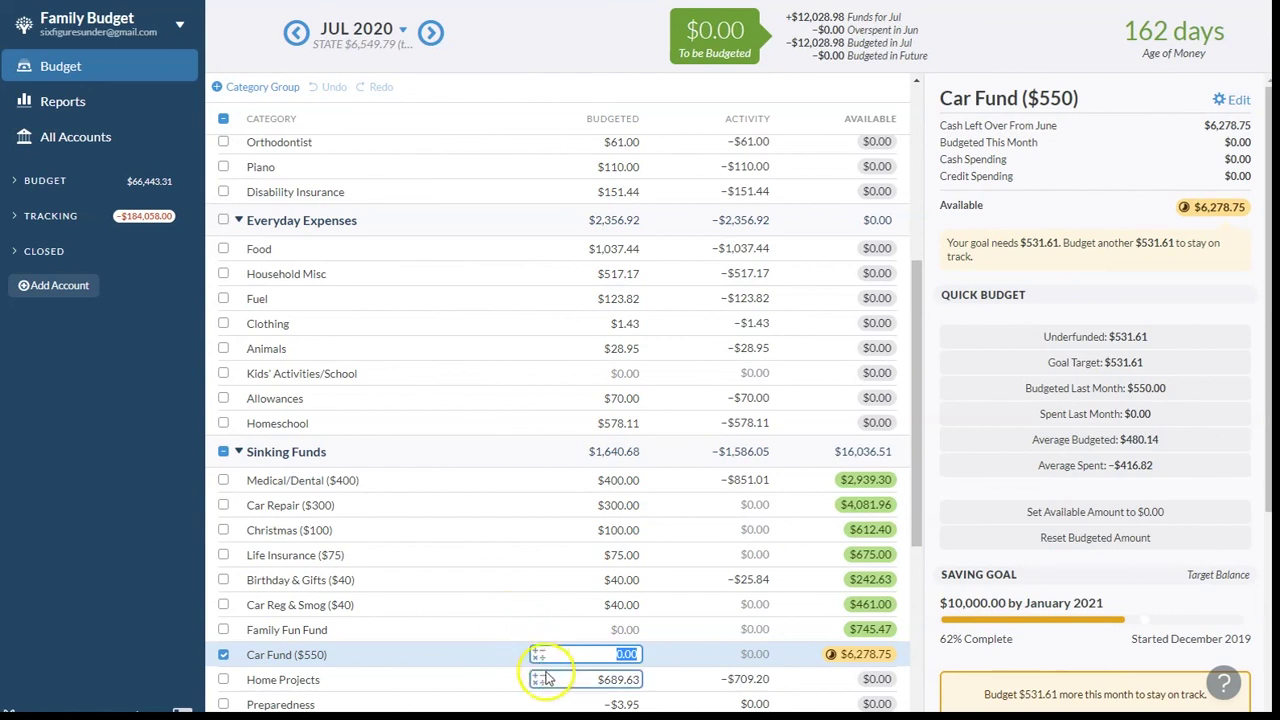
pyautogui.click(481, 680)
pyautogui.scroll(-1, 481, 680)
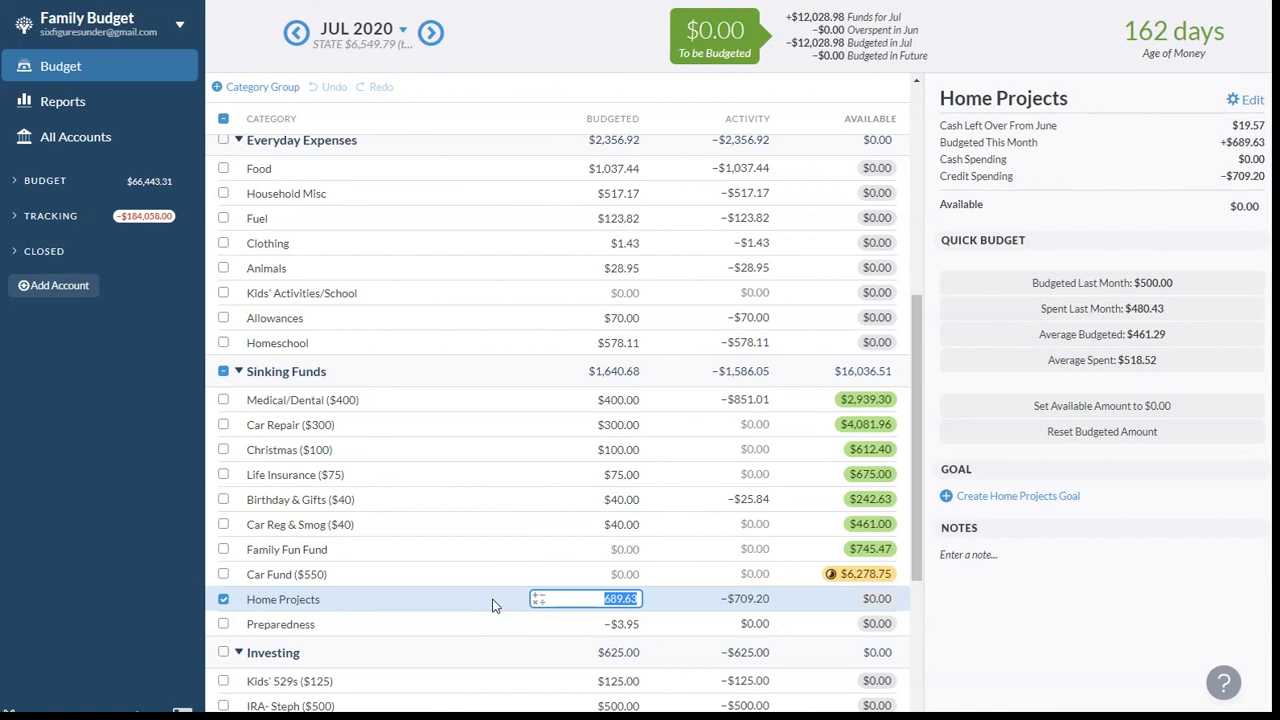
pyautogui.click(457, 625)
pyautogui.click(448, 601)
pyautogui.click(443, 623)
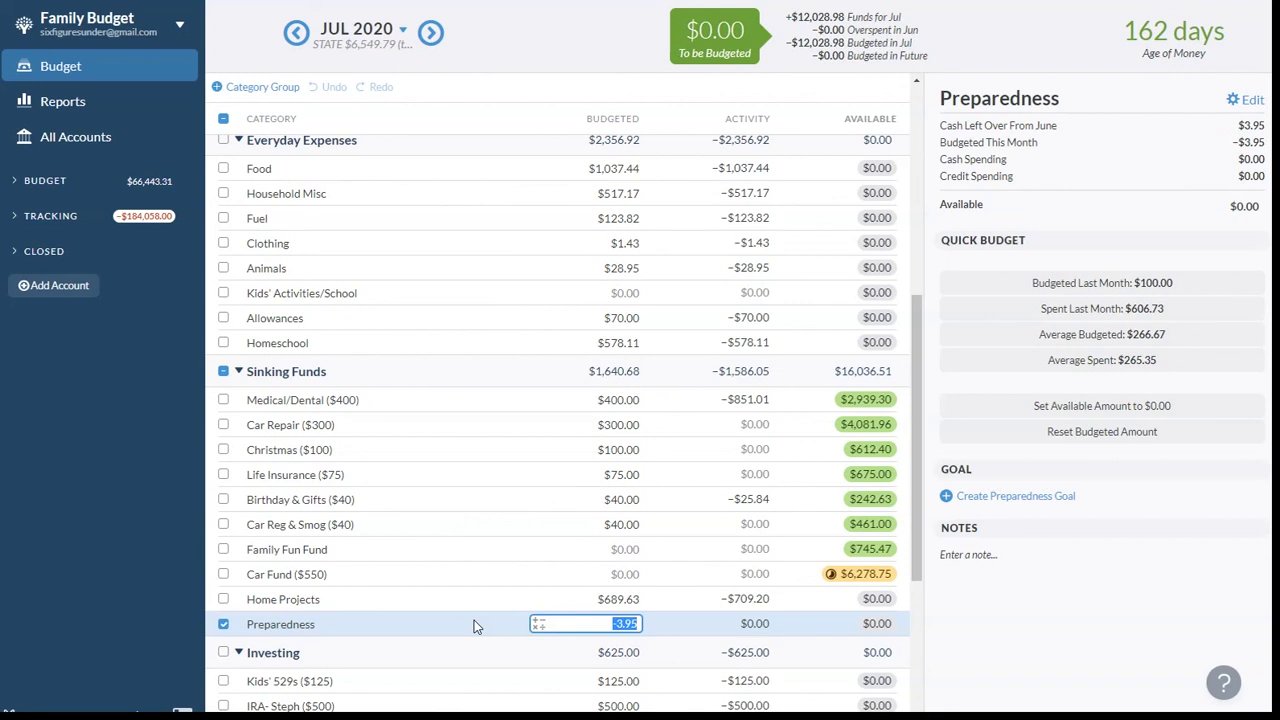
# Examine the budget details of the Investing and Tax categories and the Mortgage EXTRA goal.
pyautogui.press('Return')
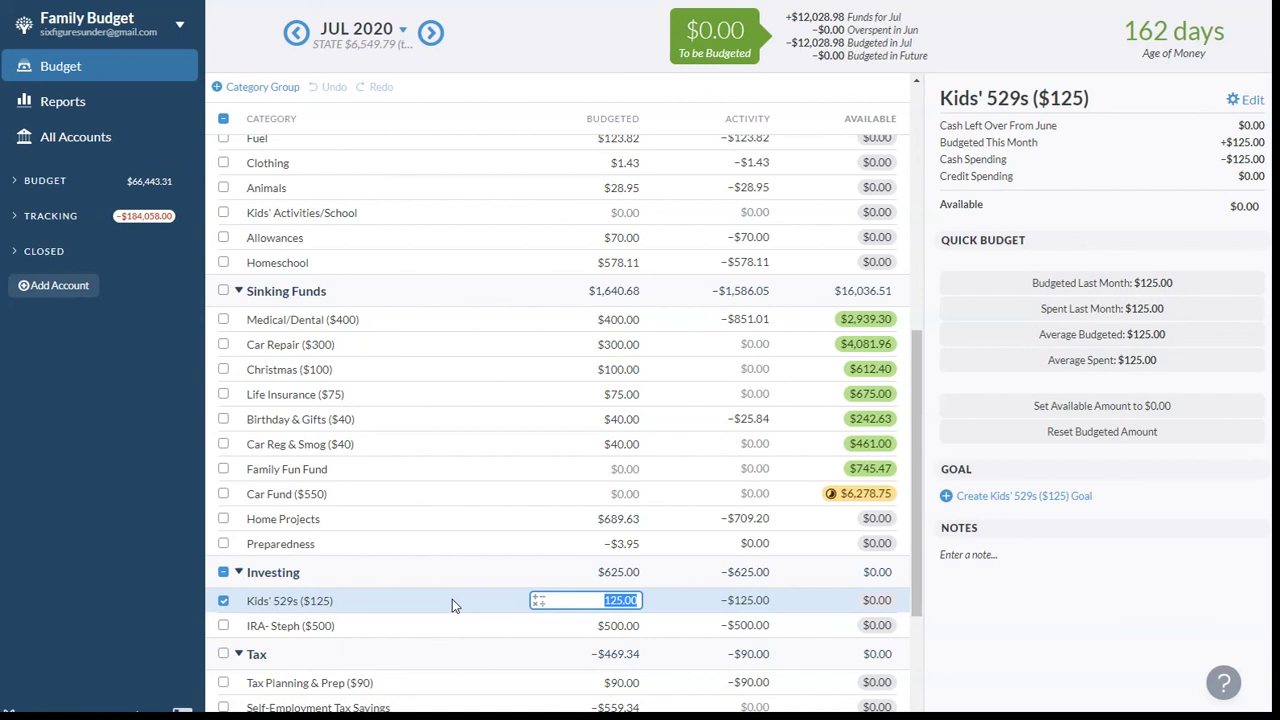
pyautogui.click(449, 630)
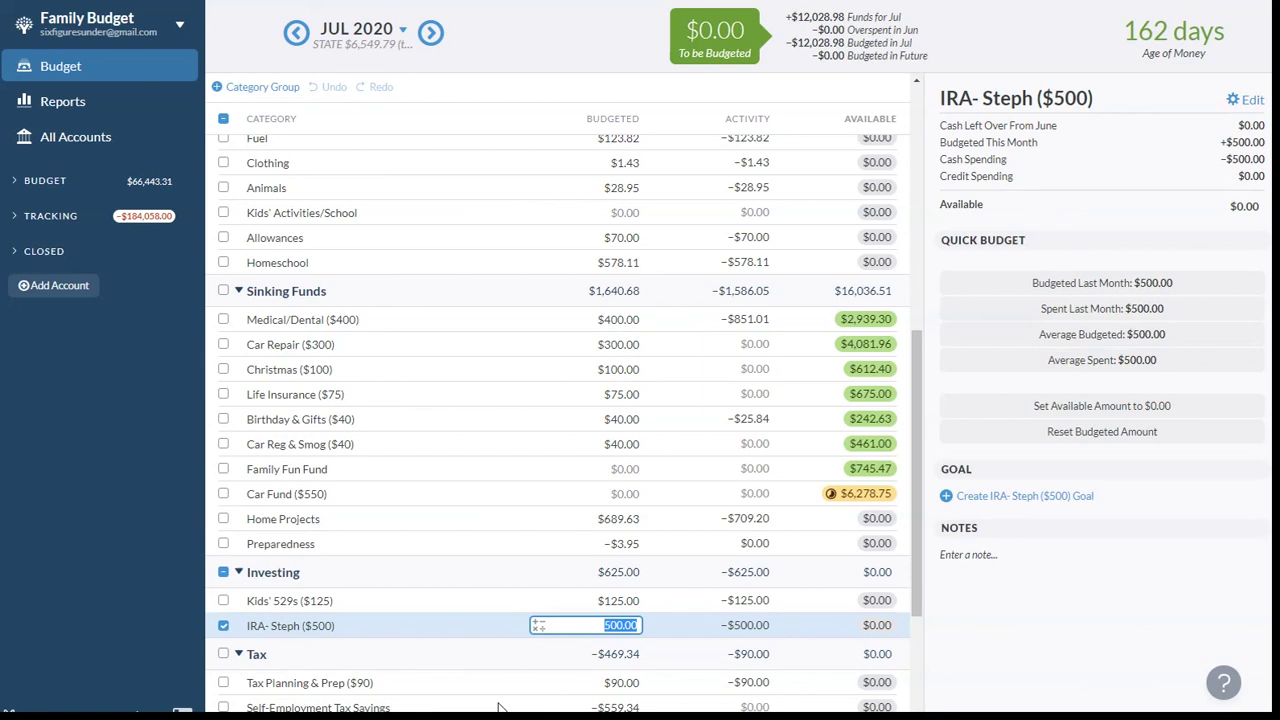
pyautogui.press('Tab')
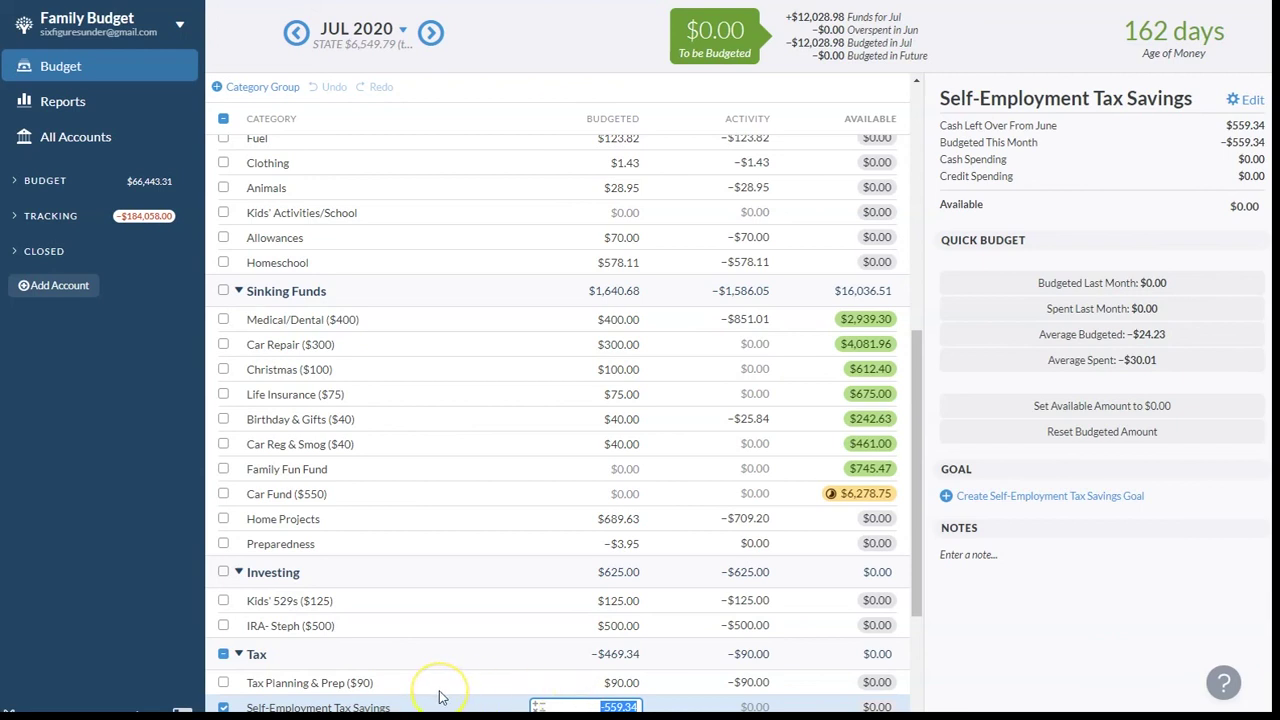
pyautogui.scroll(-1, 440, 697)
pyautogui.click(410, 682)
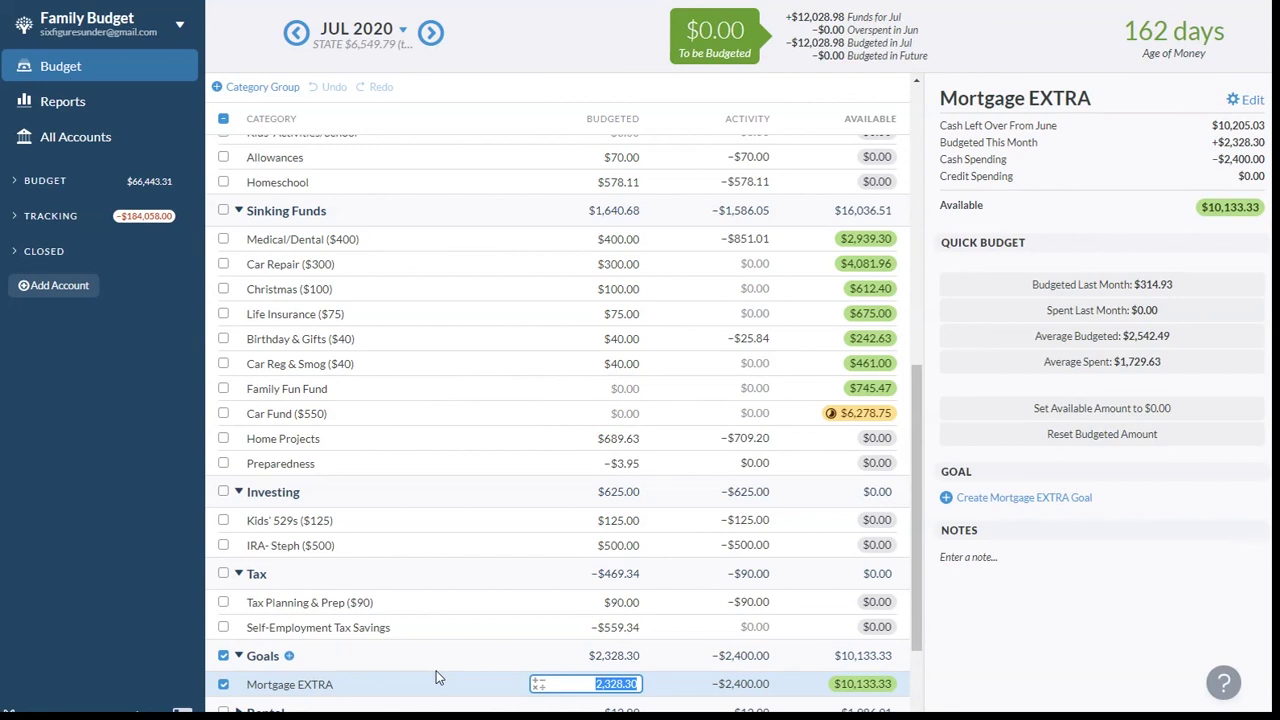
# View the July activity transactions behind Money Earned This Month in the Income for Next Month group, then close the list.
pyautogui.scroll(10, 437, 677)
pyautogui.click(432, 541)
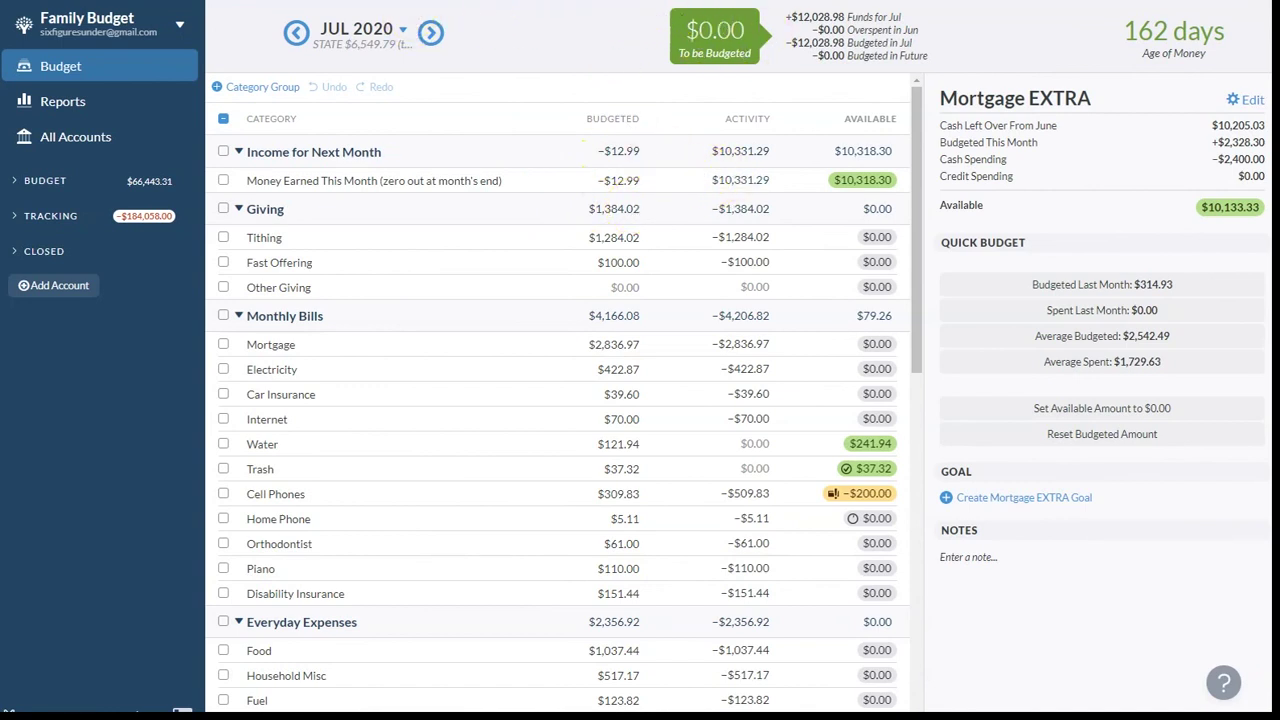
pyautogui.click(740, 181)
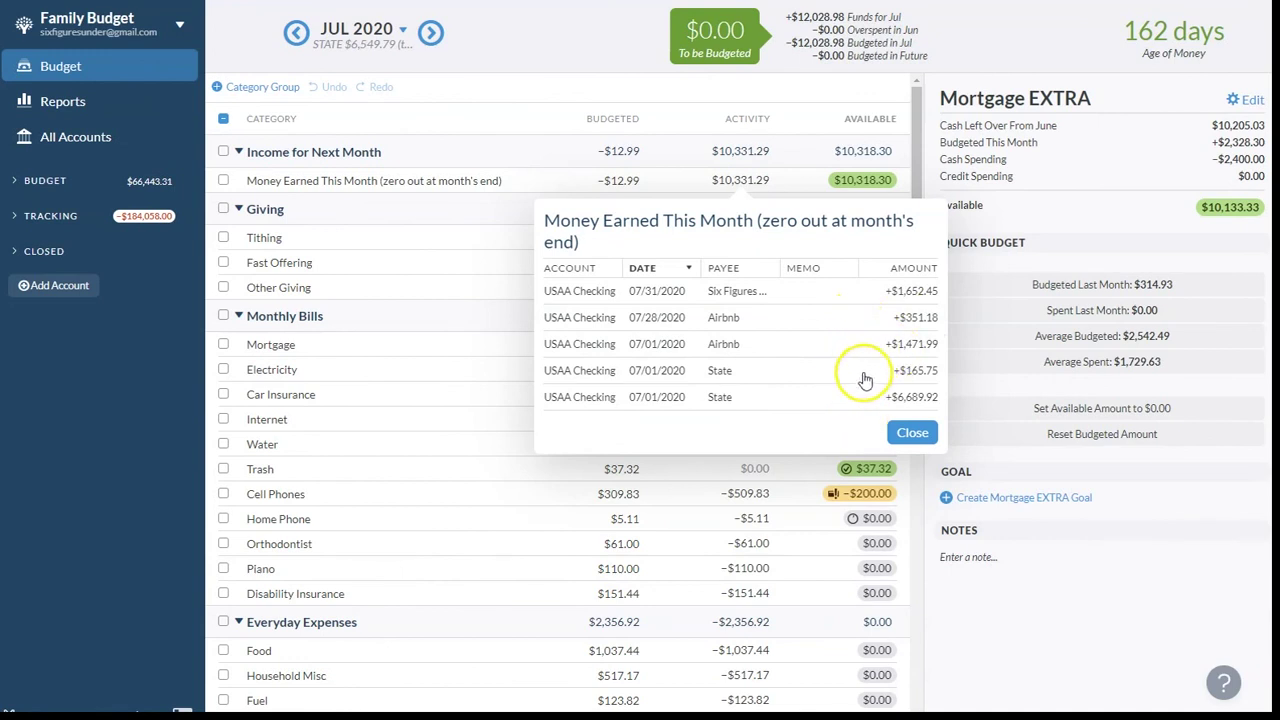
pyautogui.click(910, 432)
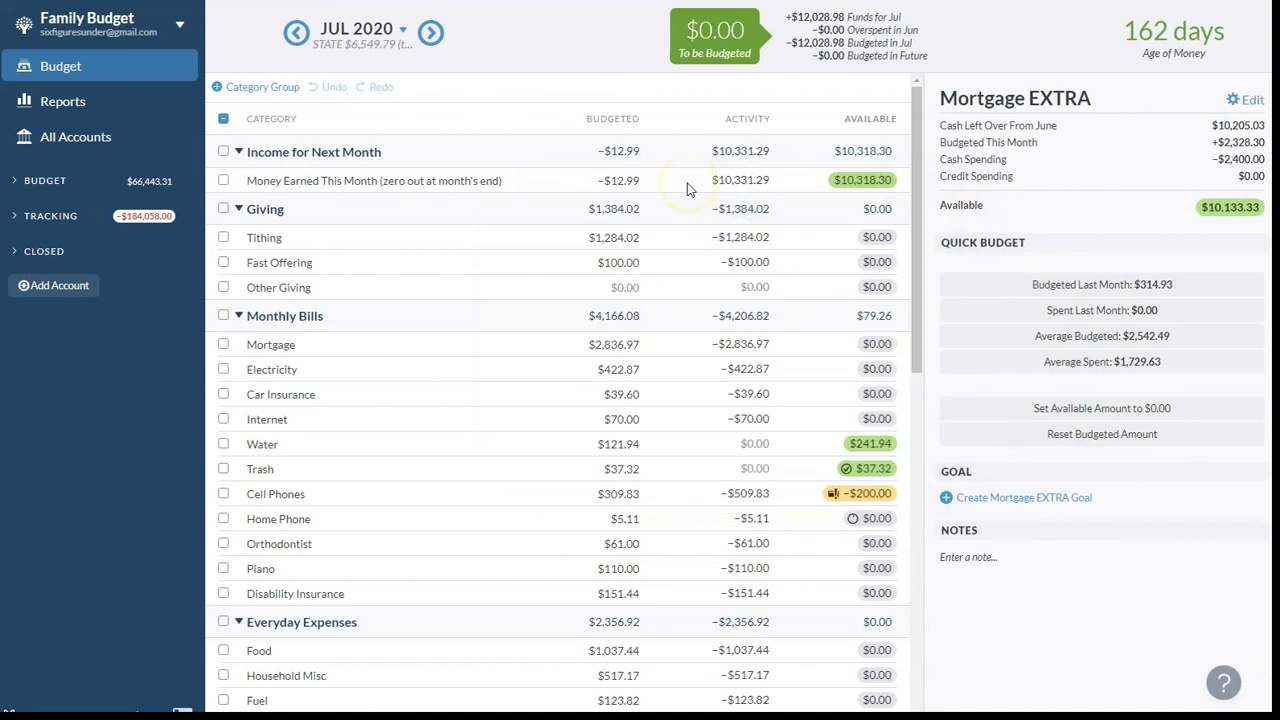